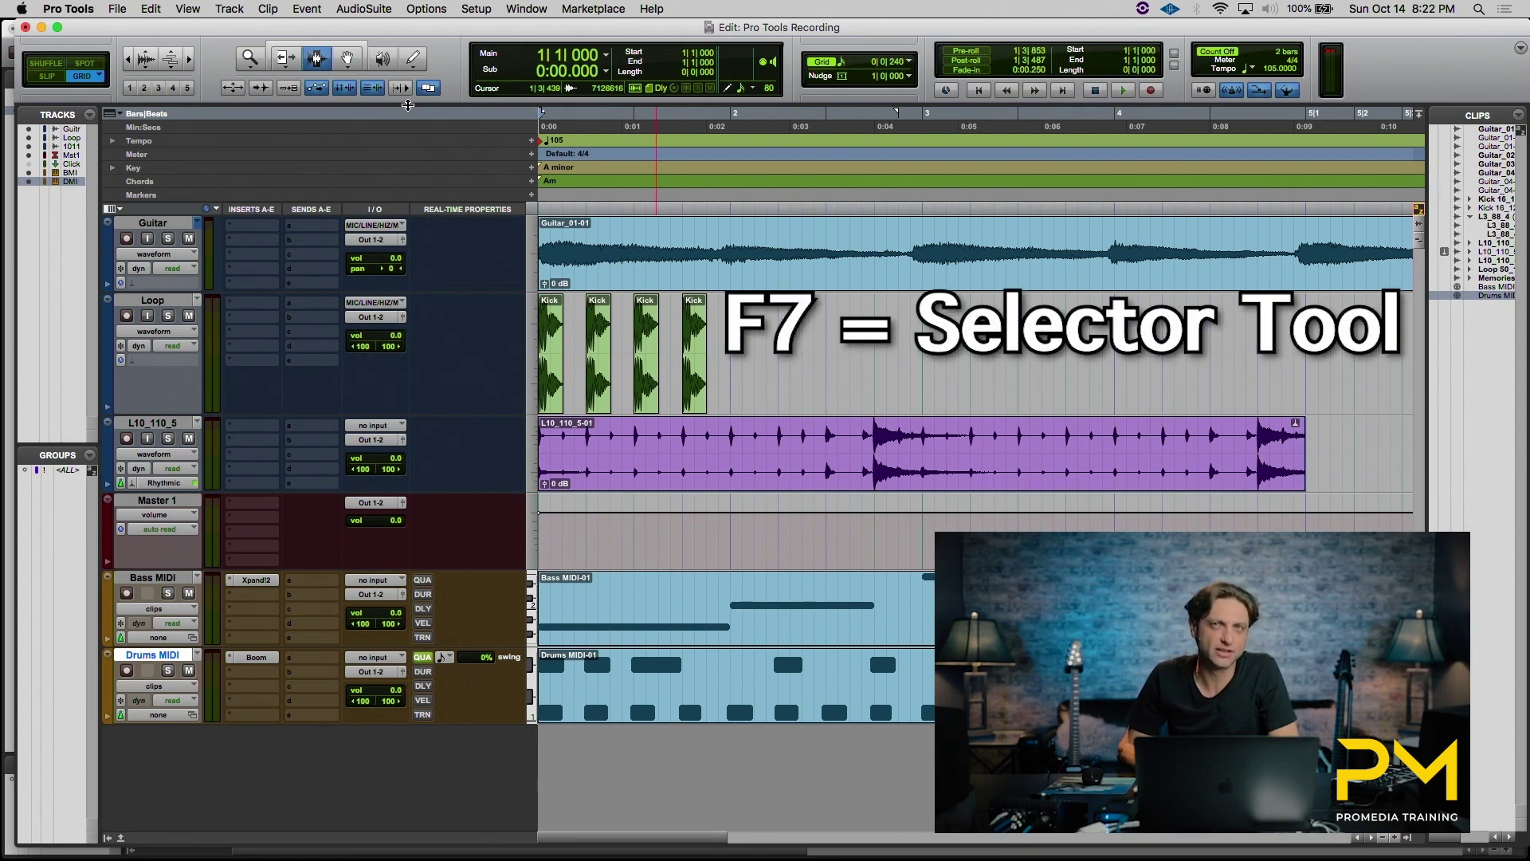
With the Selector tool active, select the Guitar track.
click(560, 234)
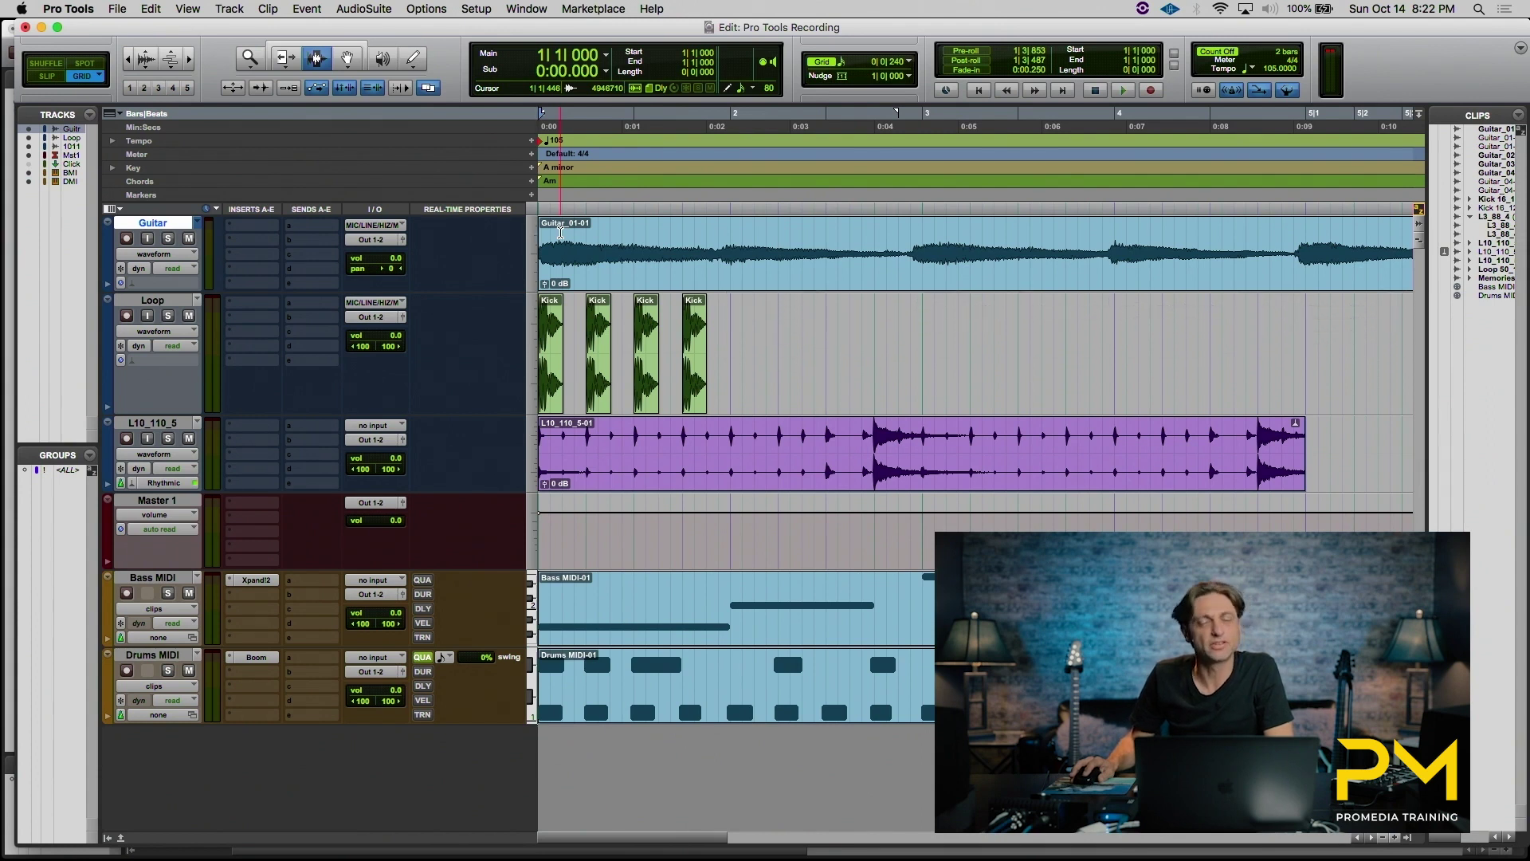
click(913, 319)
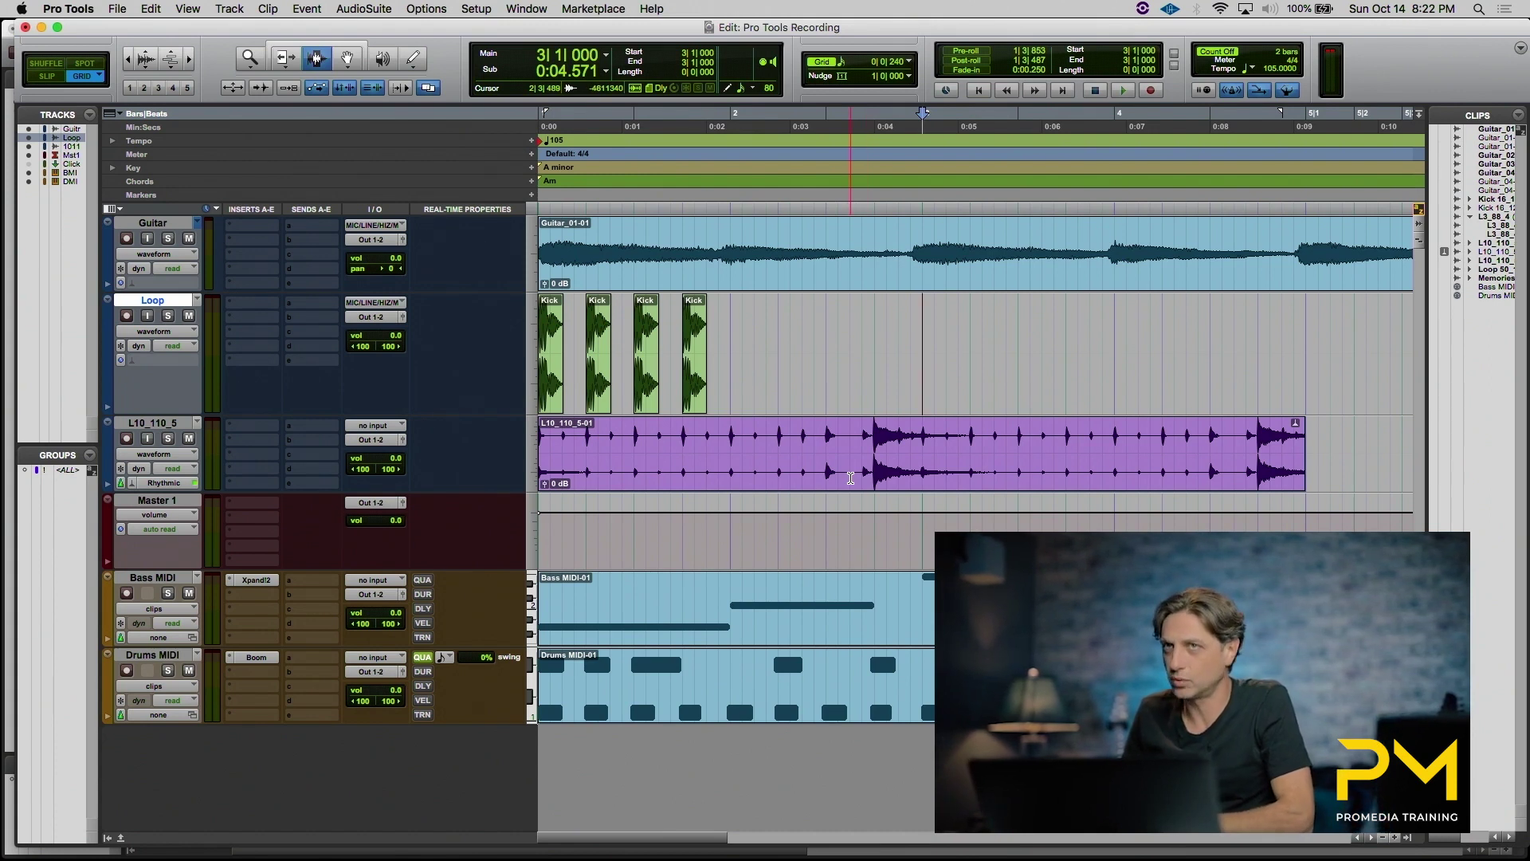
key(space)
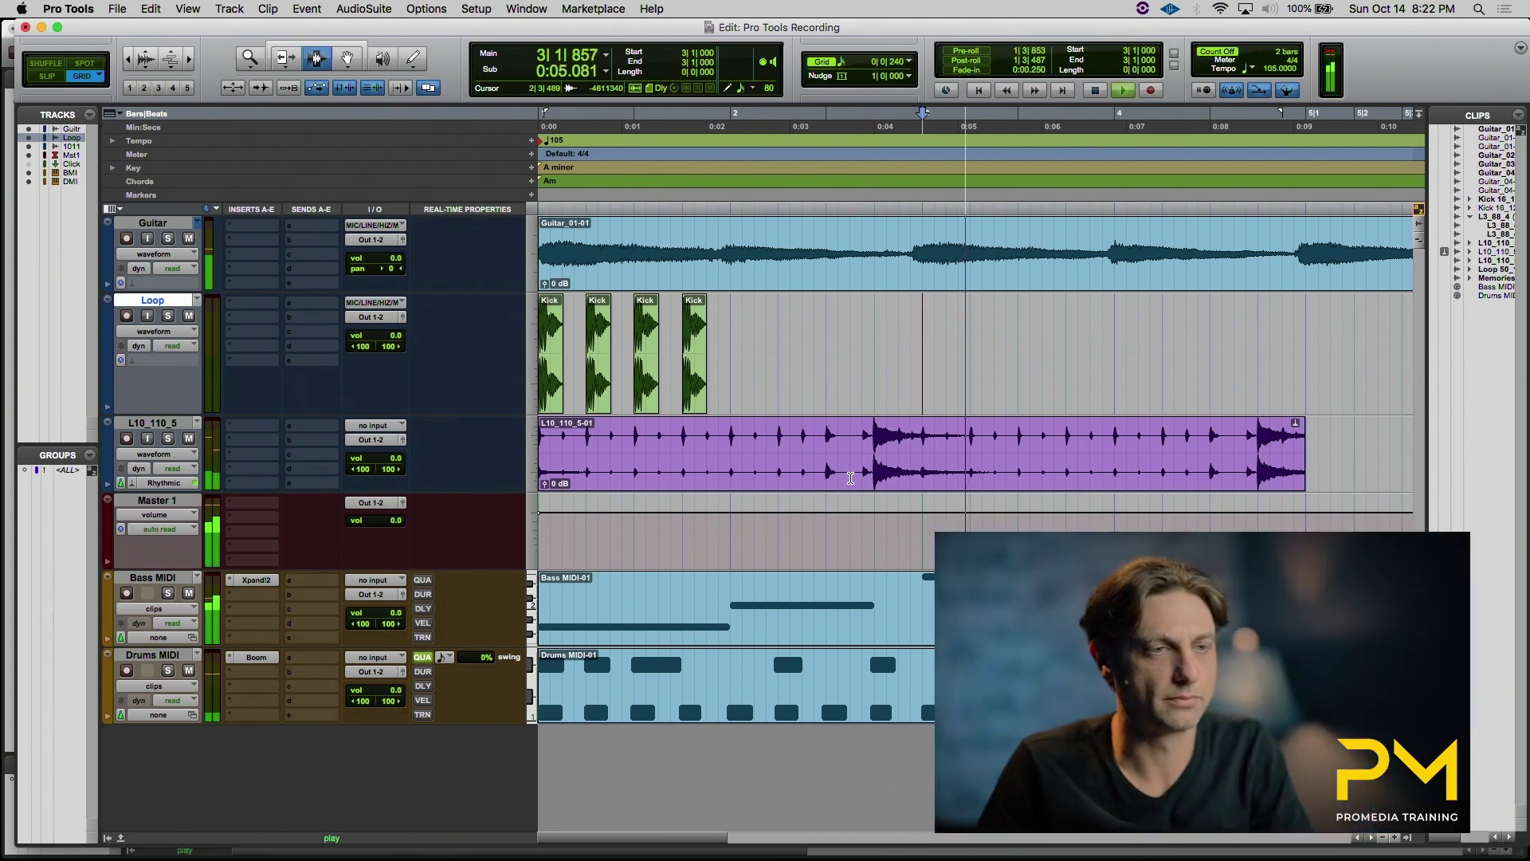
key(space)
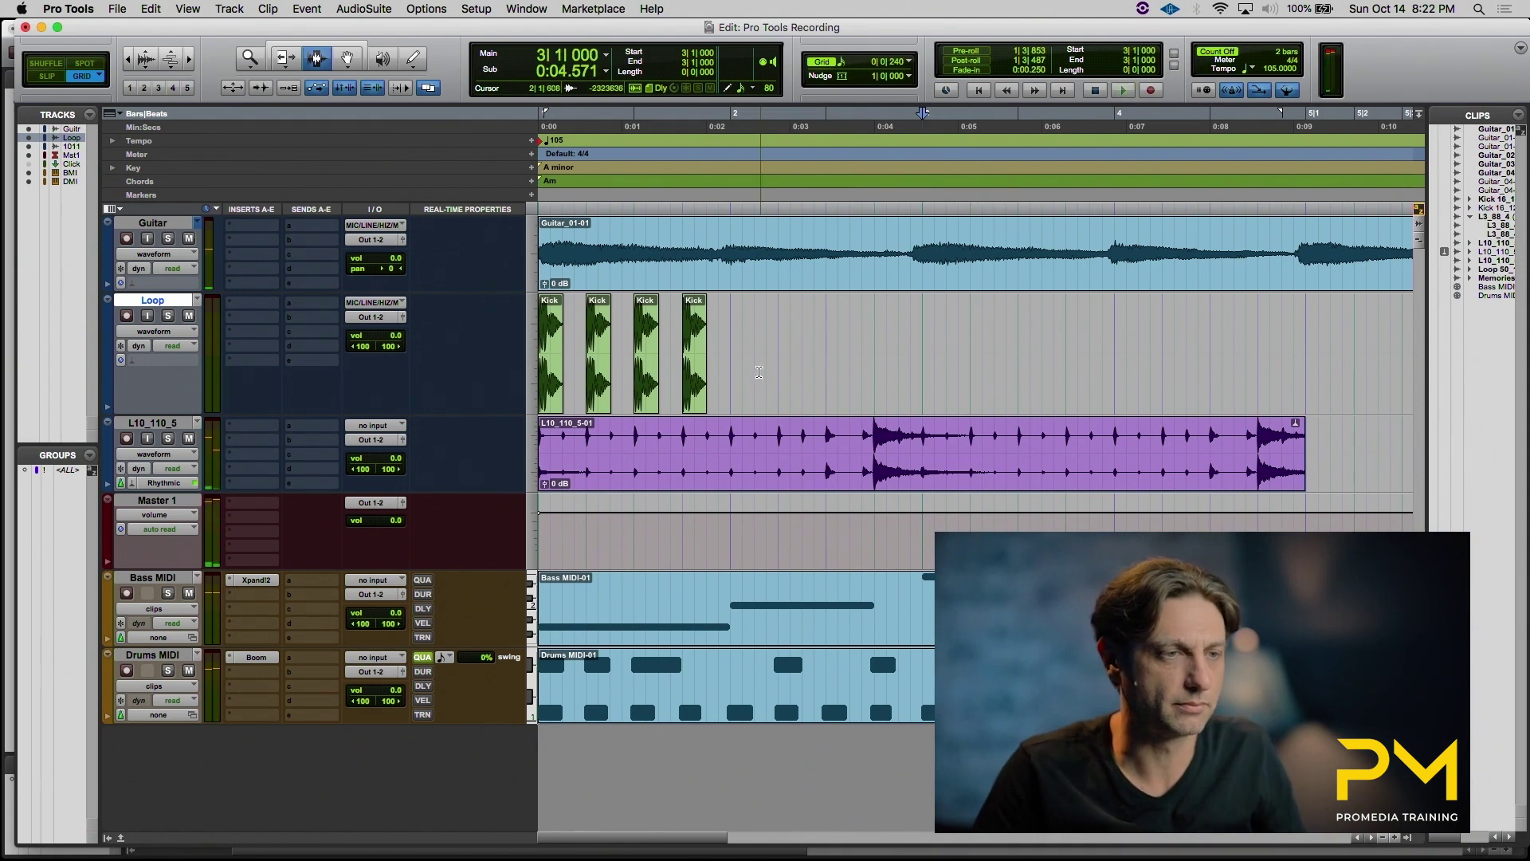
key(minus)
key(space)
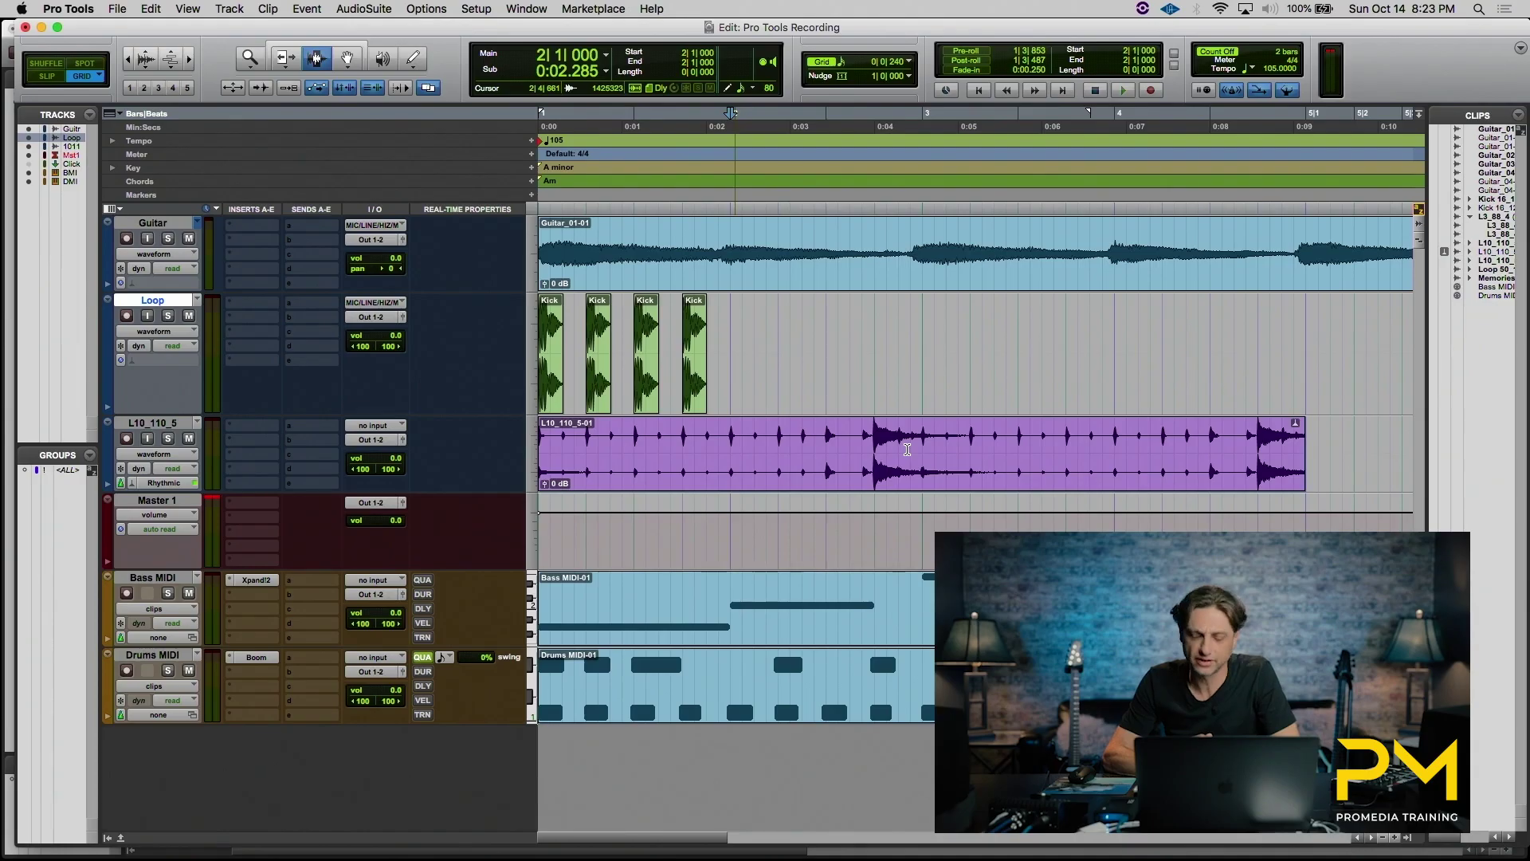
key(Return)
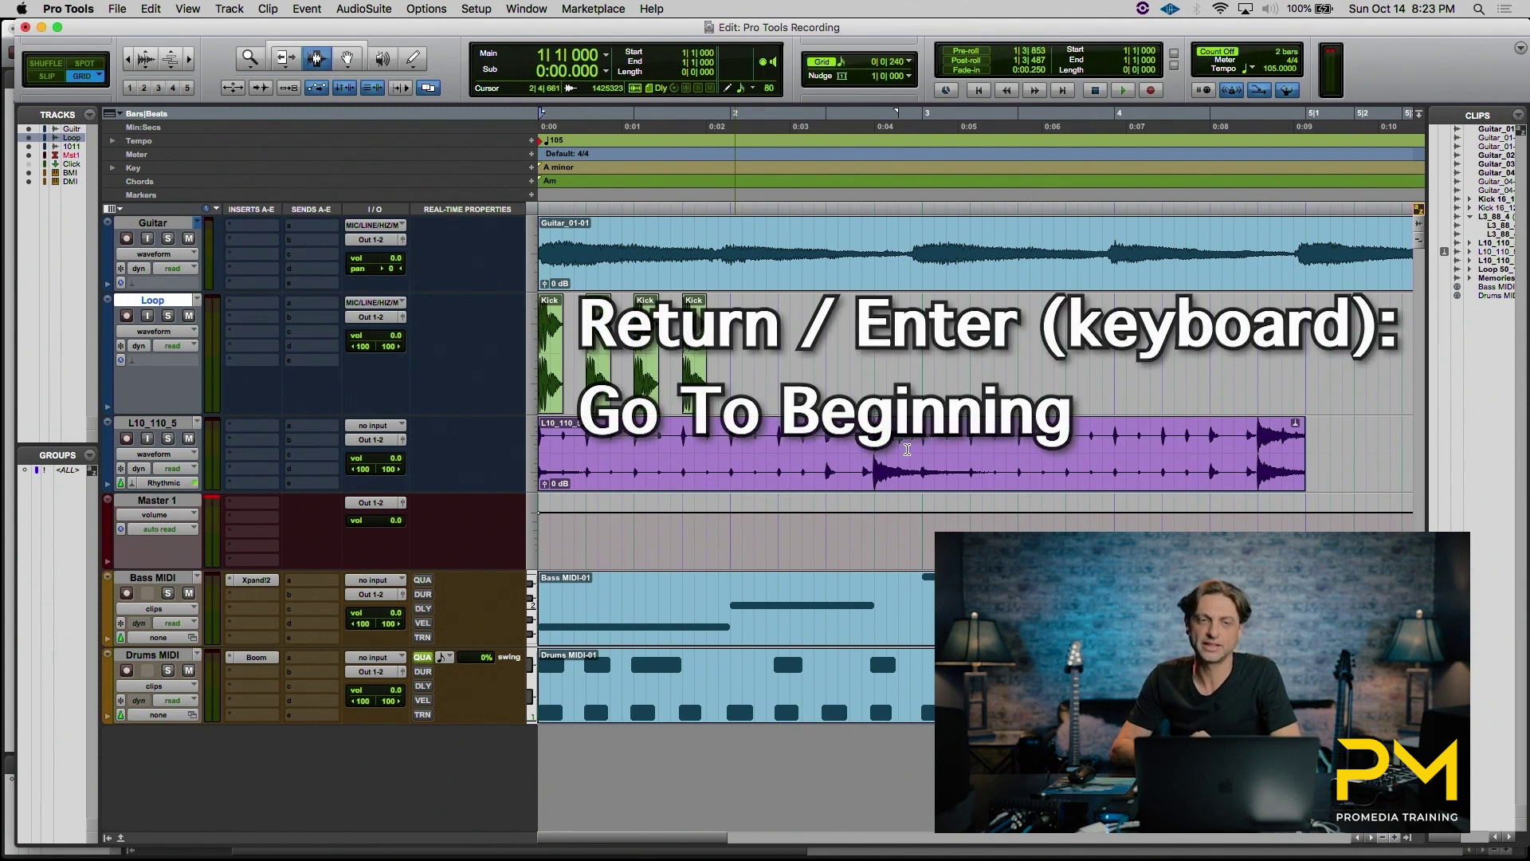
key(space)
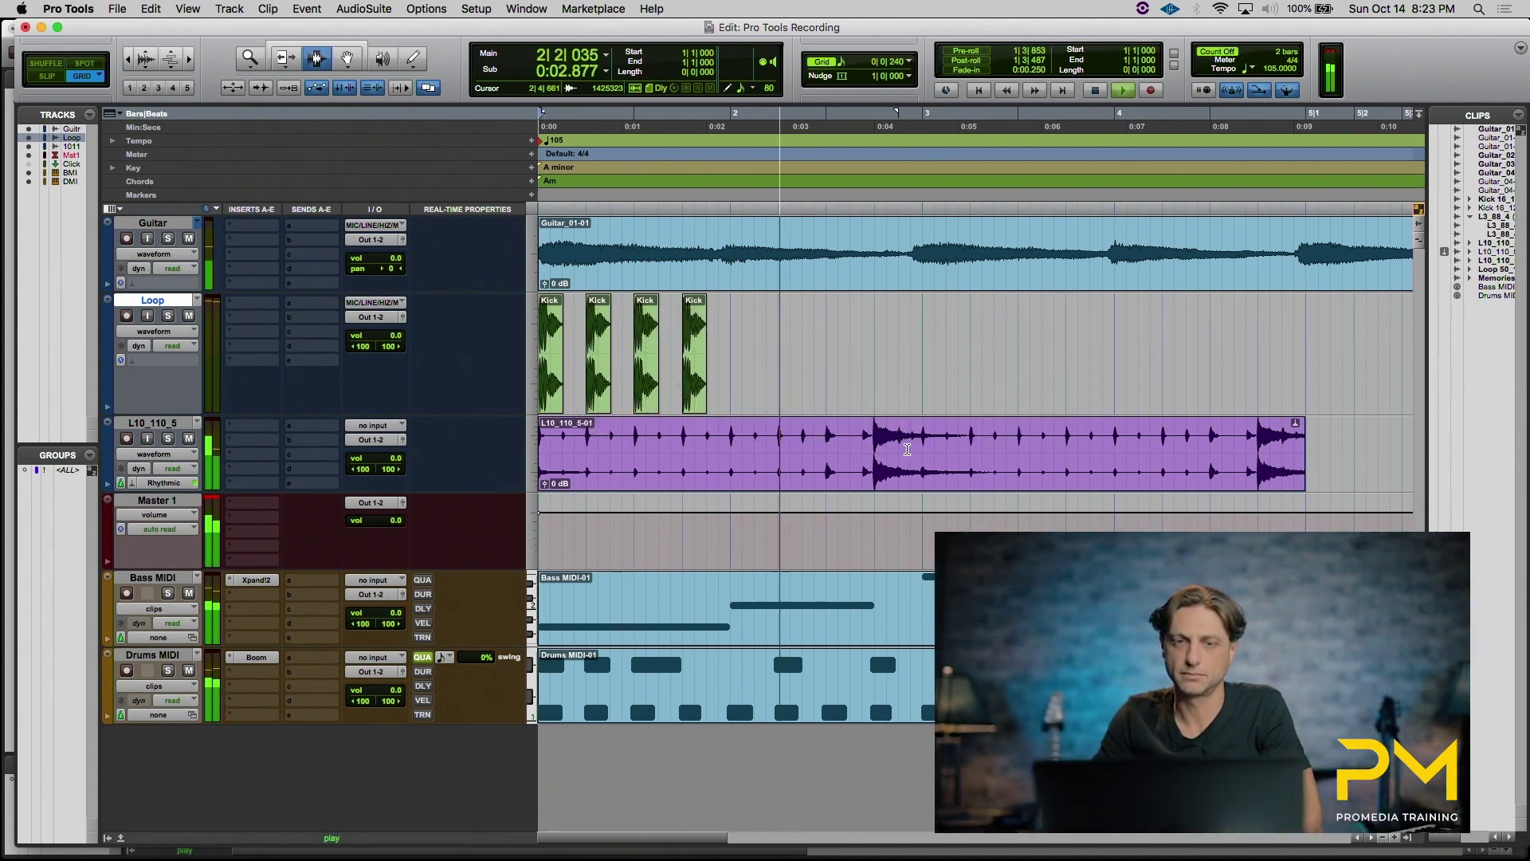
key(space)
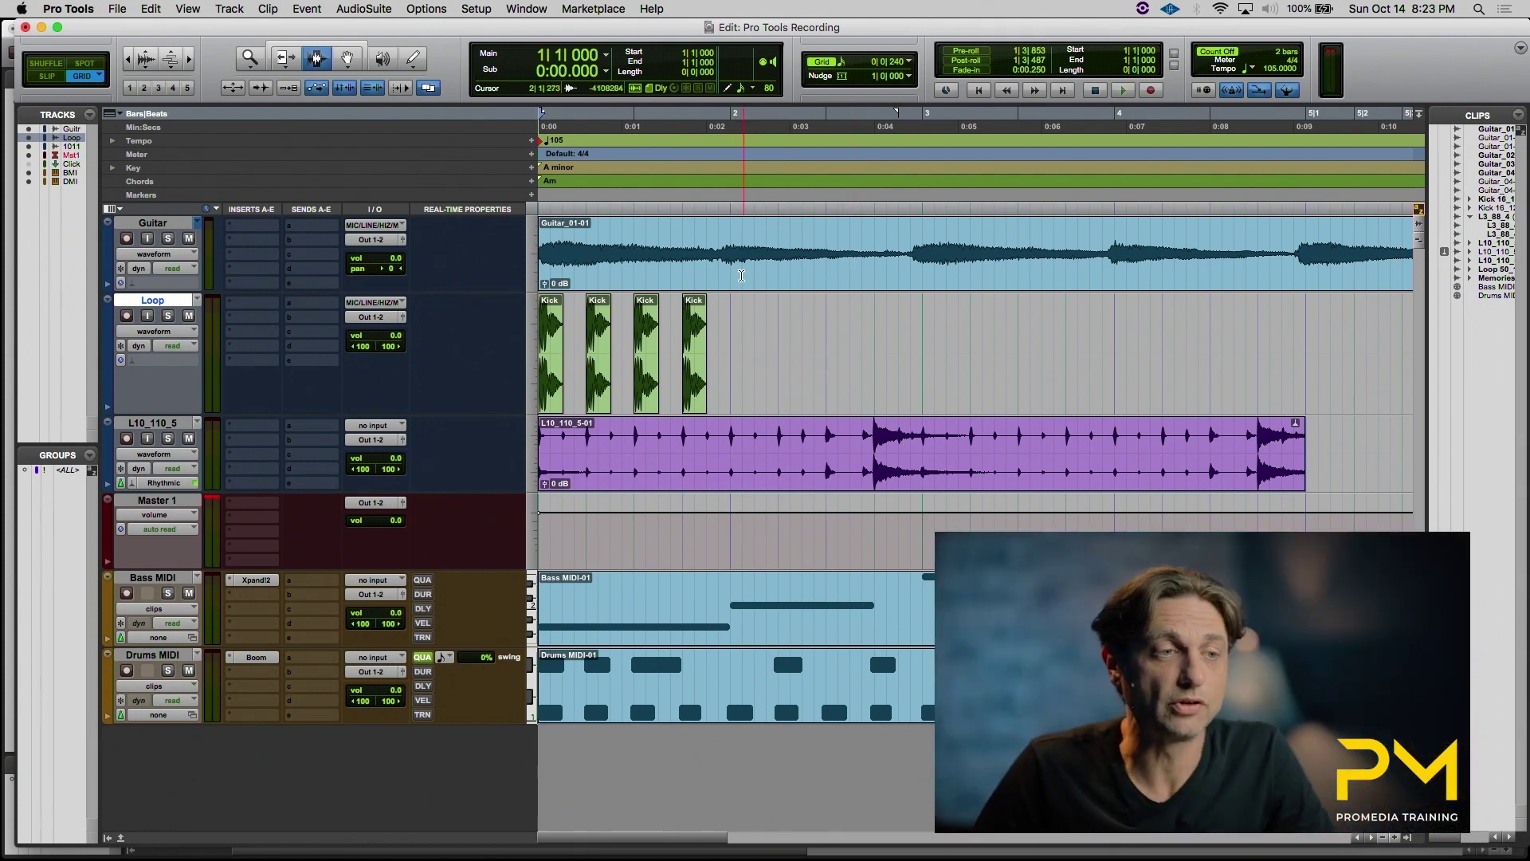
Select Guitar clip ranges, the whole L10_110_5-01 clip, all Loop kick clips, then bars 2–4 across tracks.
drag(719, 263, 1125, 252)
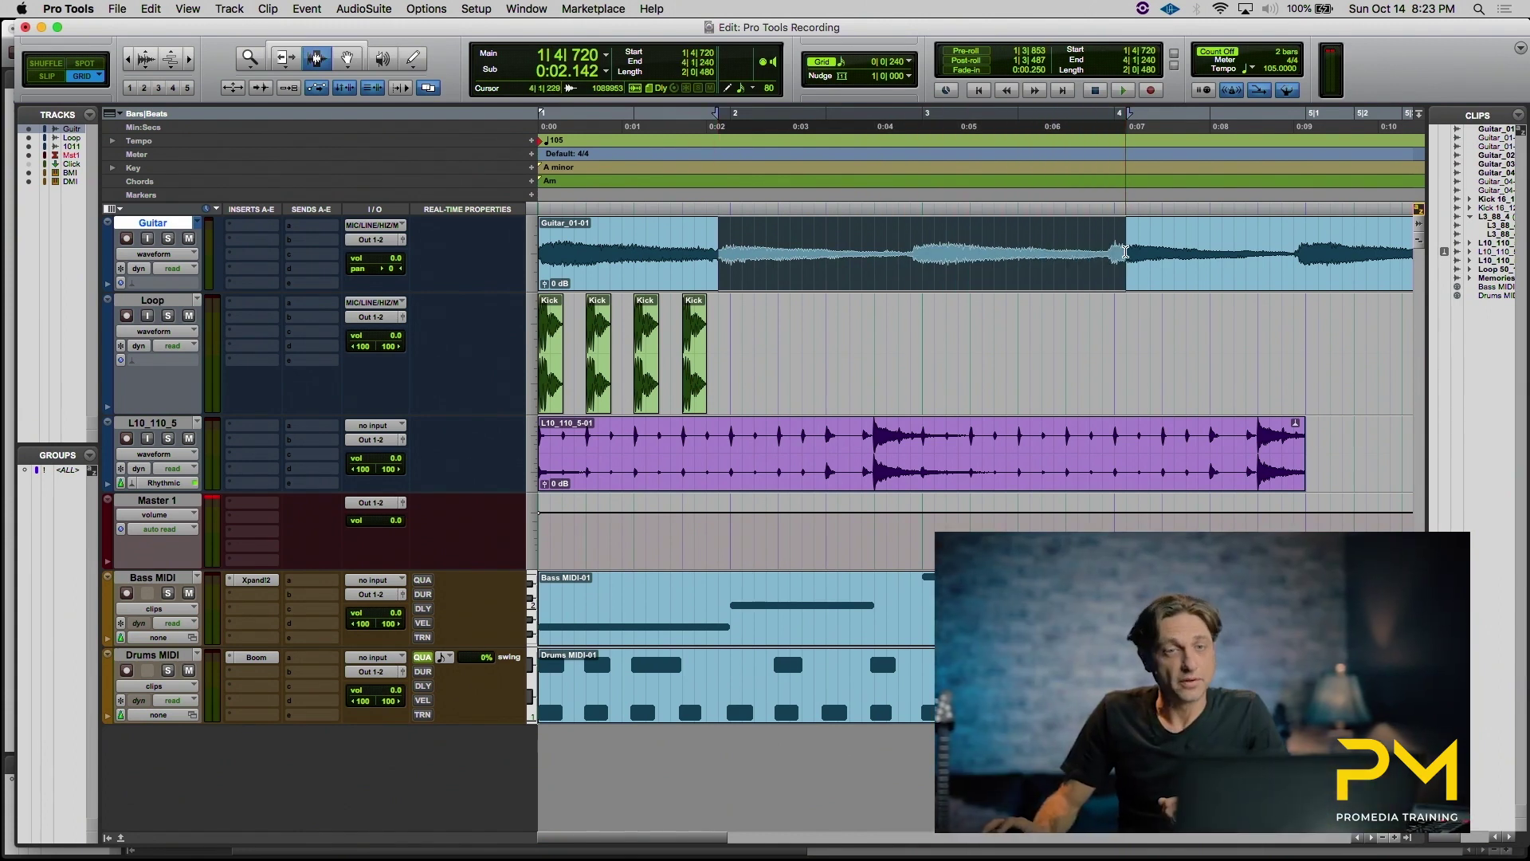
drag(647, 254, 1062, 252)
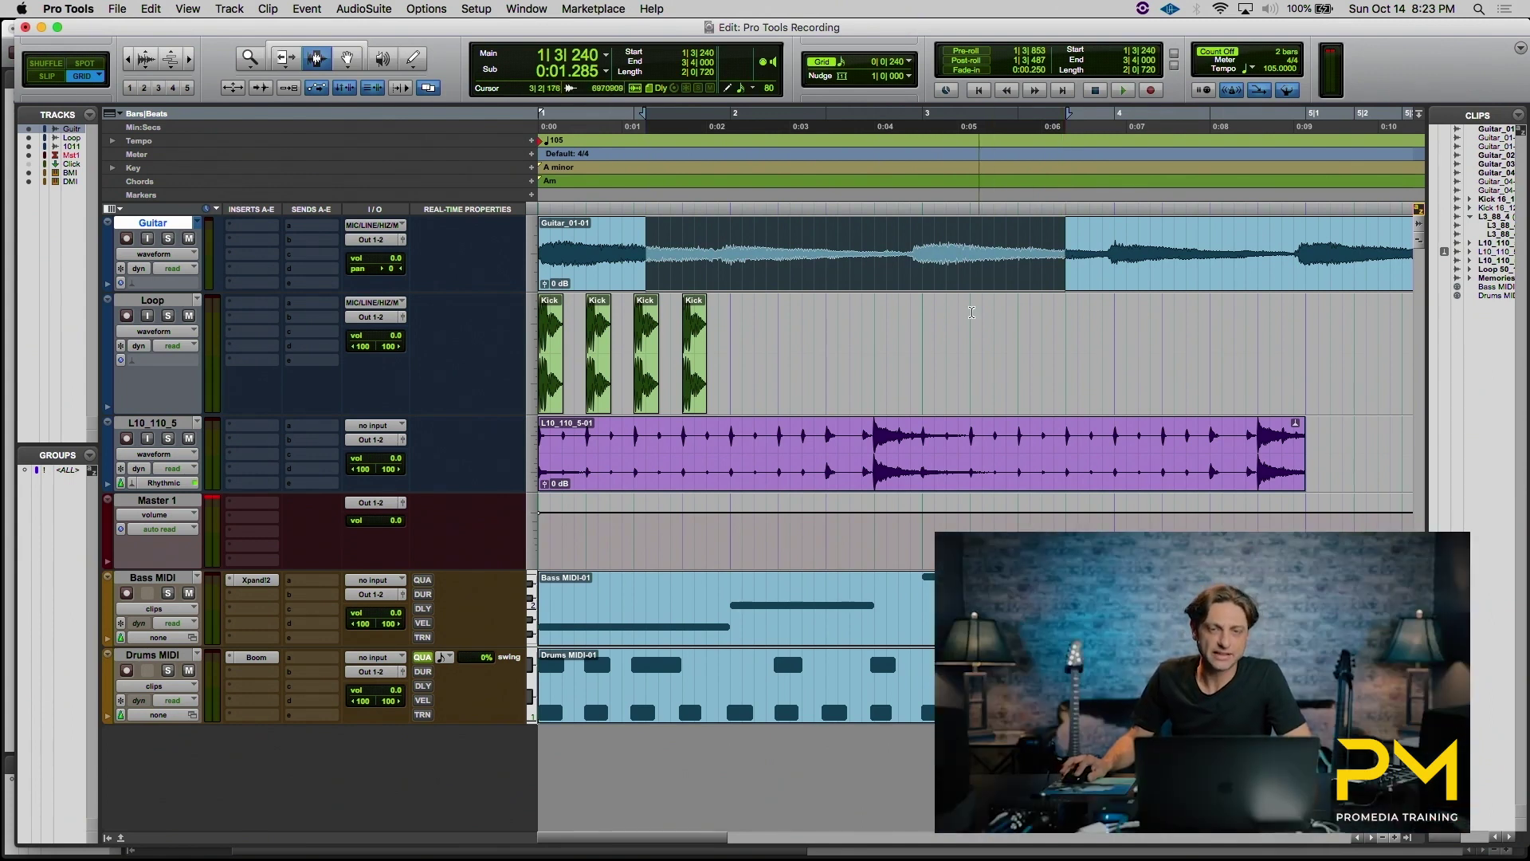
double_click(814, 452)
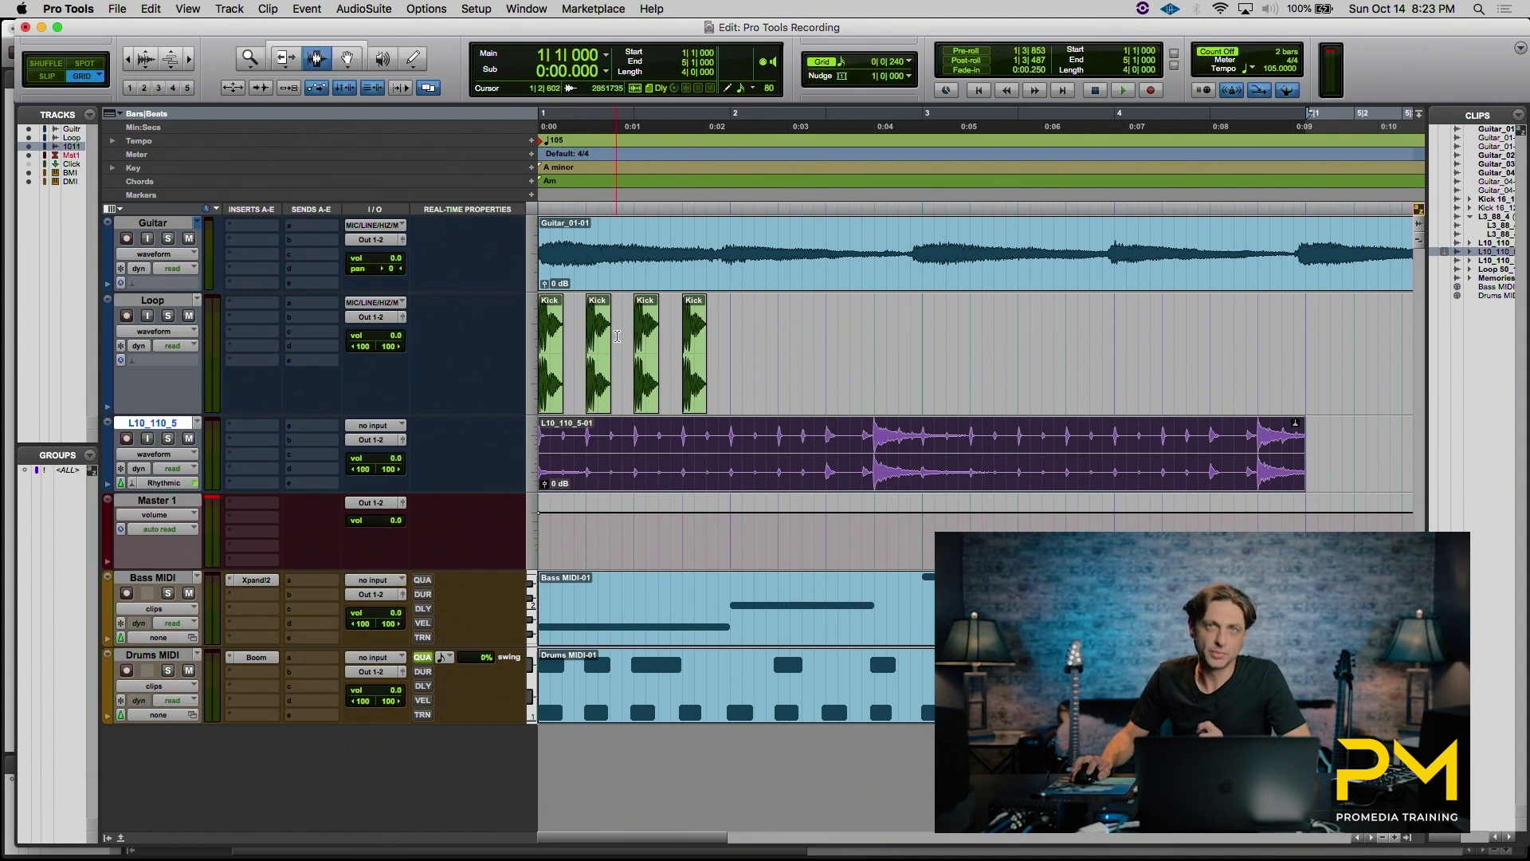
triple_click(649, 349)
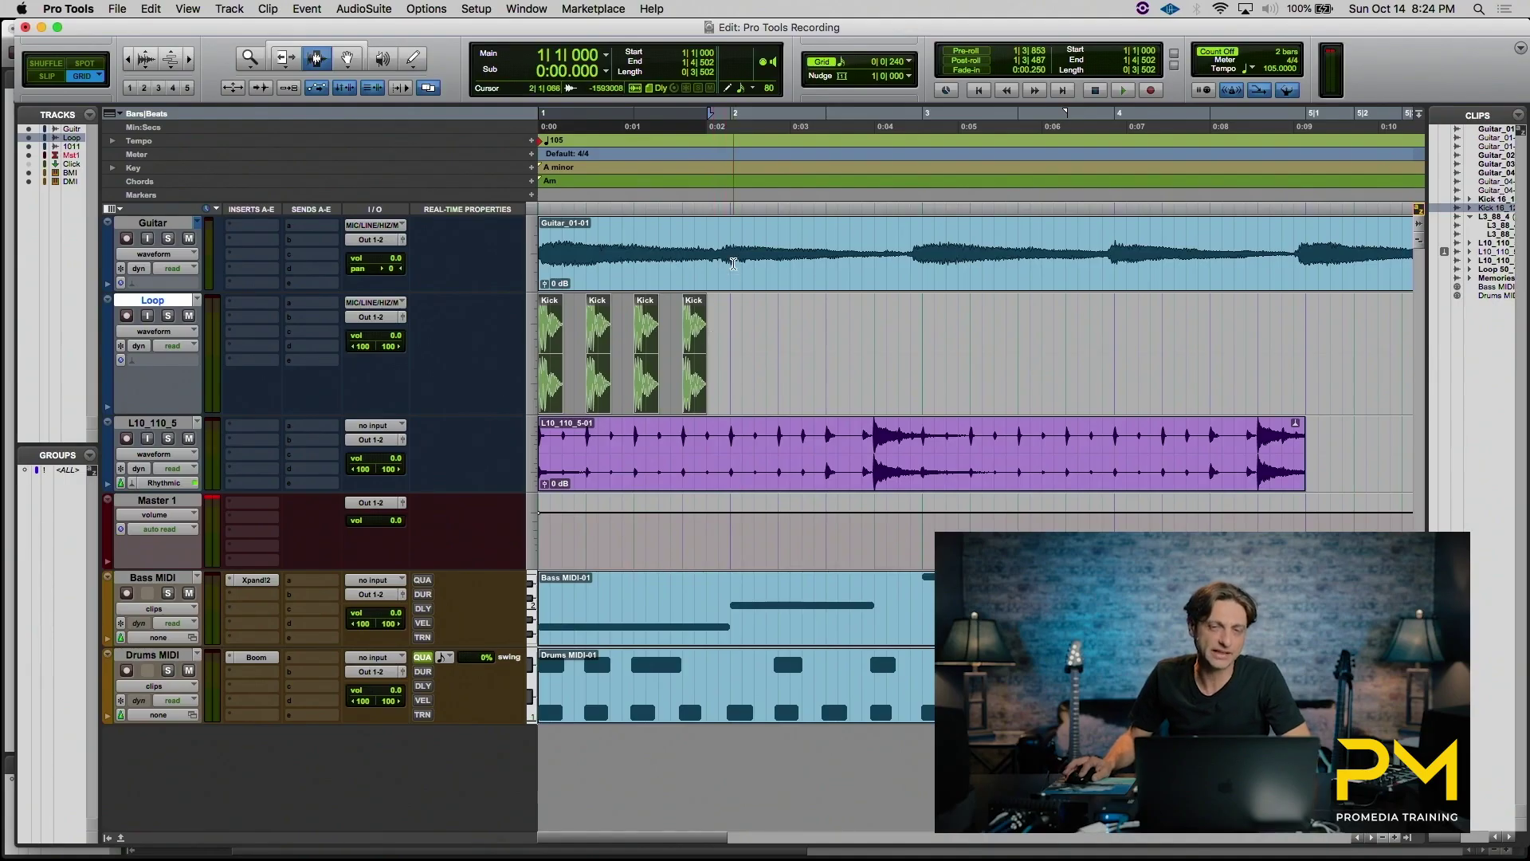
drag(732, 263, 1198, 685)
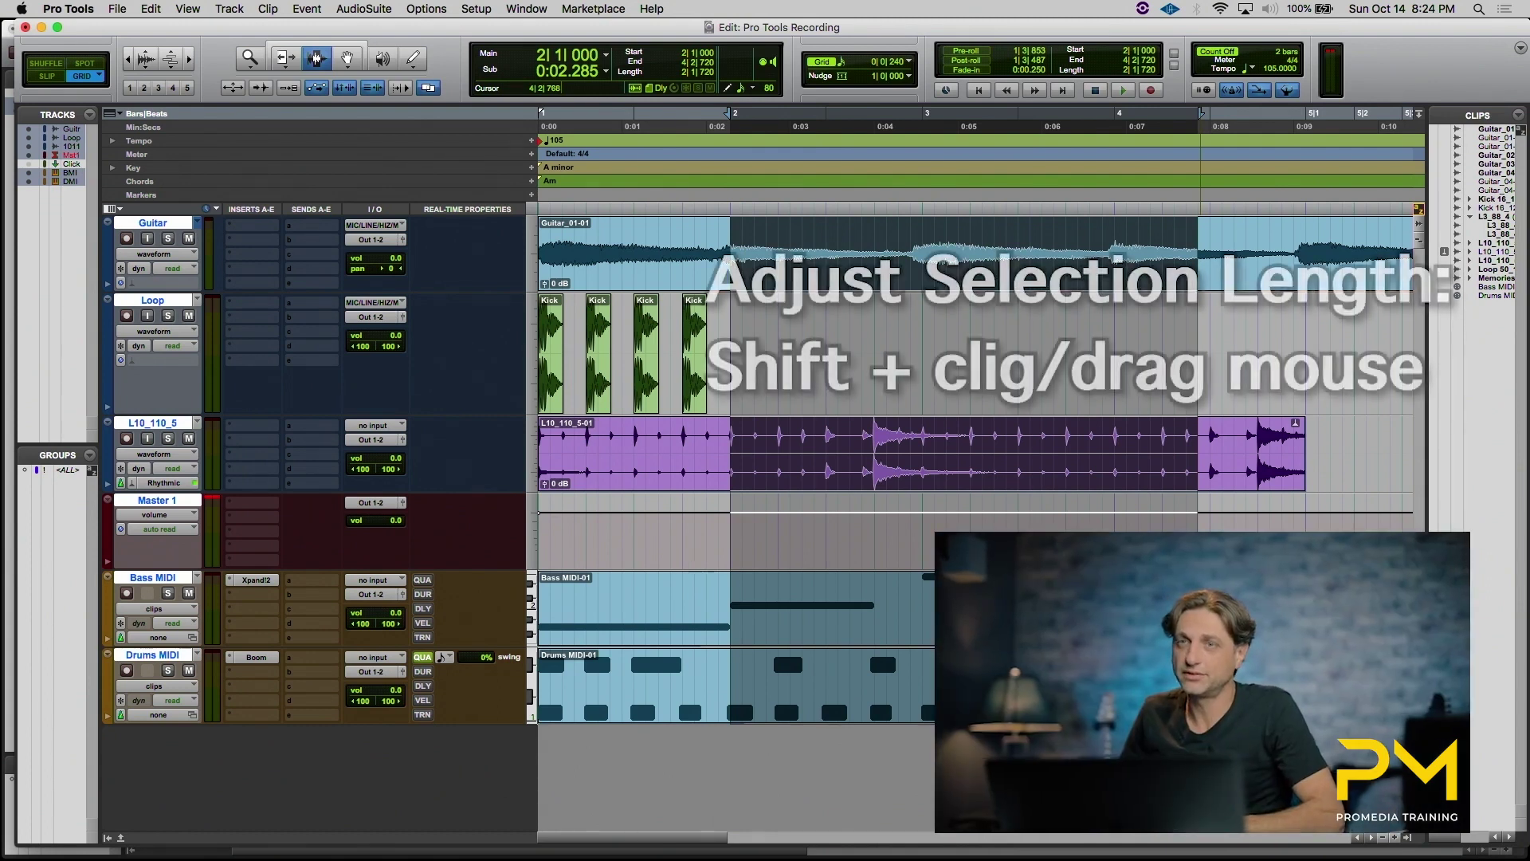
Trim the selection's end, extend its start to 1|4|720, then clear it to an edit point at 2|4|480.
mouse_move(1198, 454)
mouse_down()
mouse_move(944, 454)
mouse_move(1174, 454)
mouse_up()
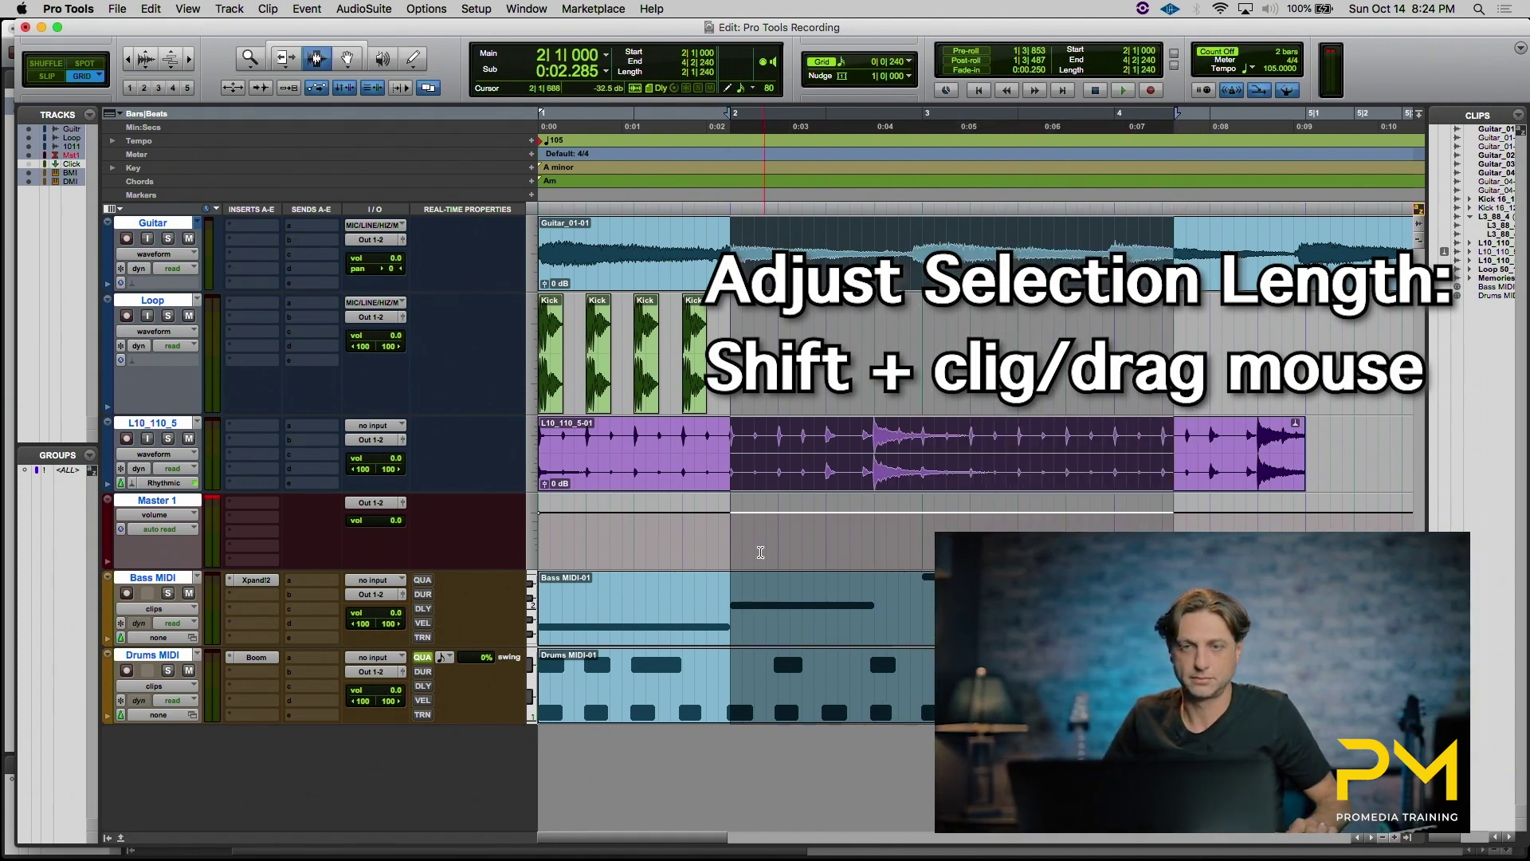
drag(917, 546, 715, 545)
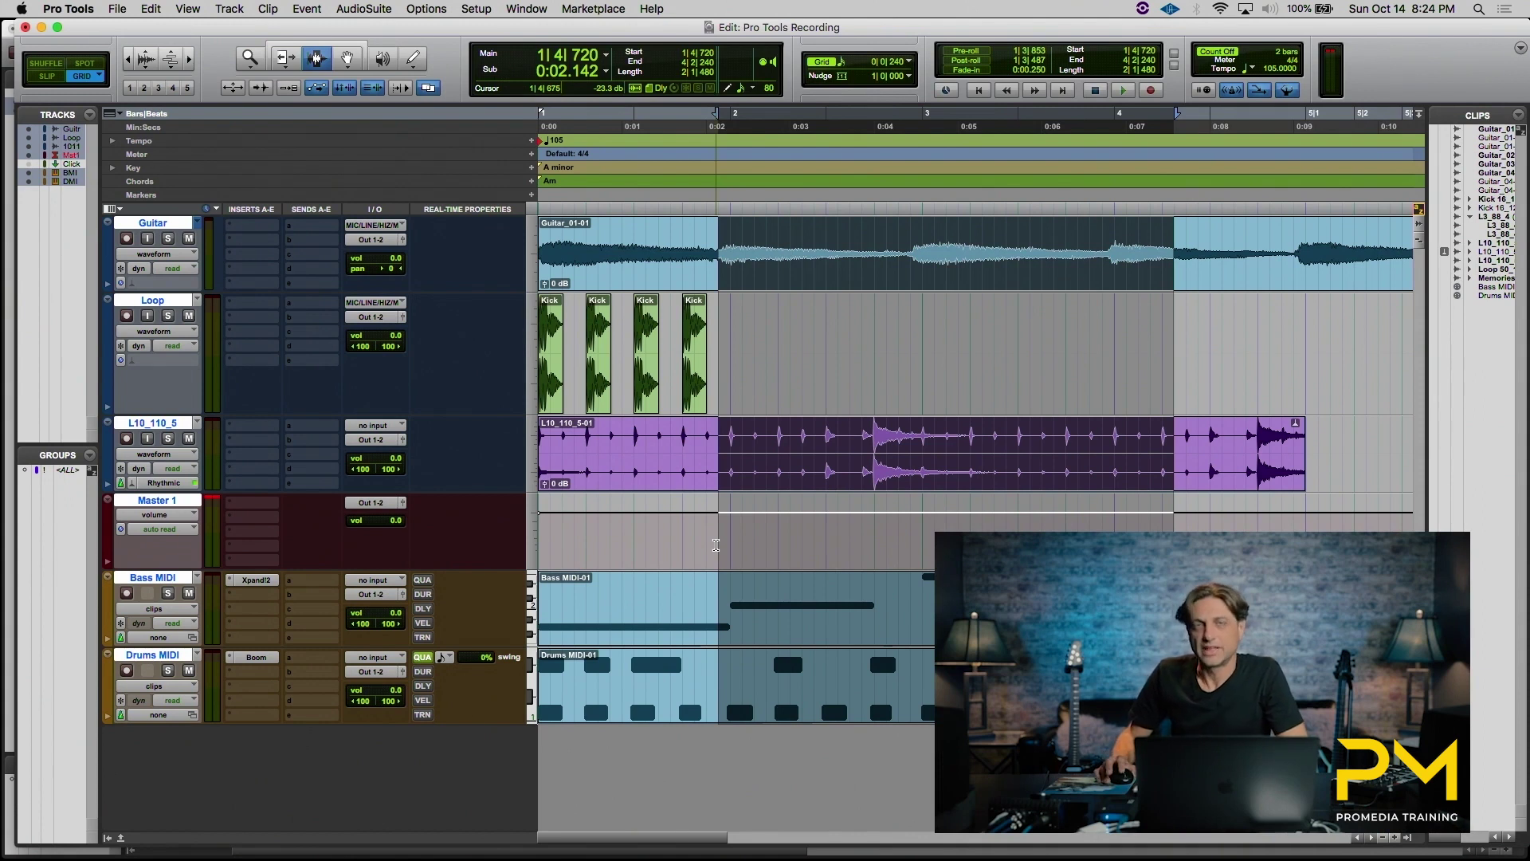
click(897, 376)
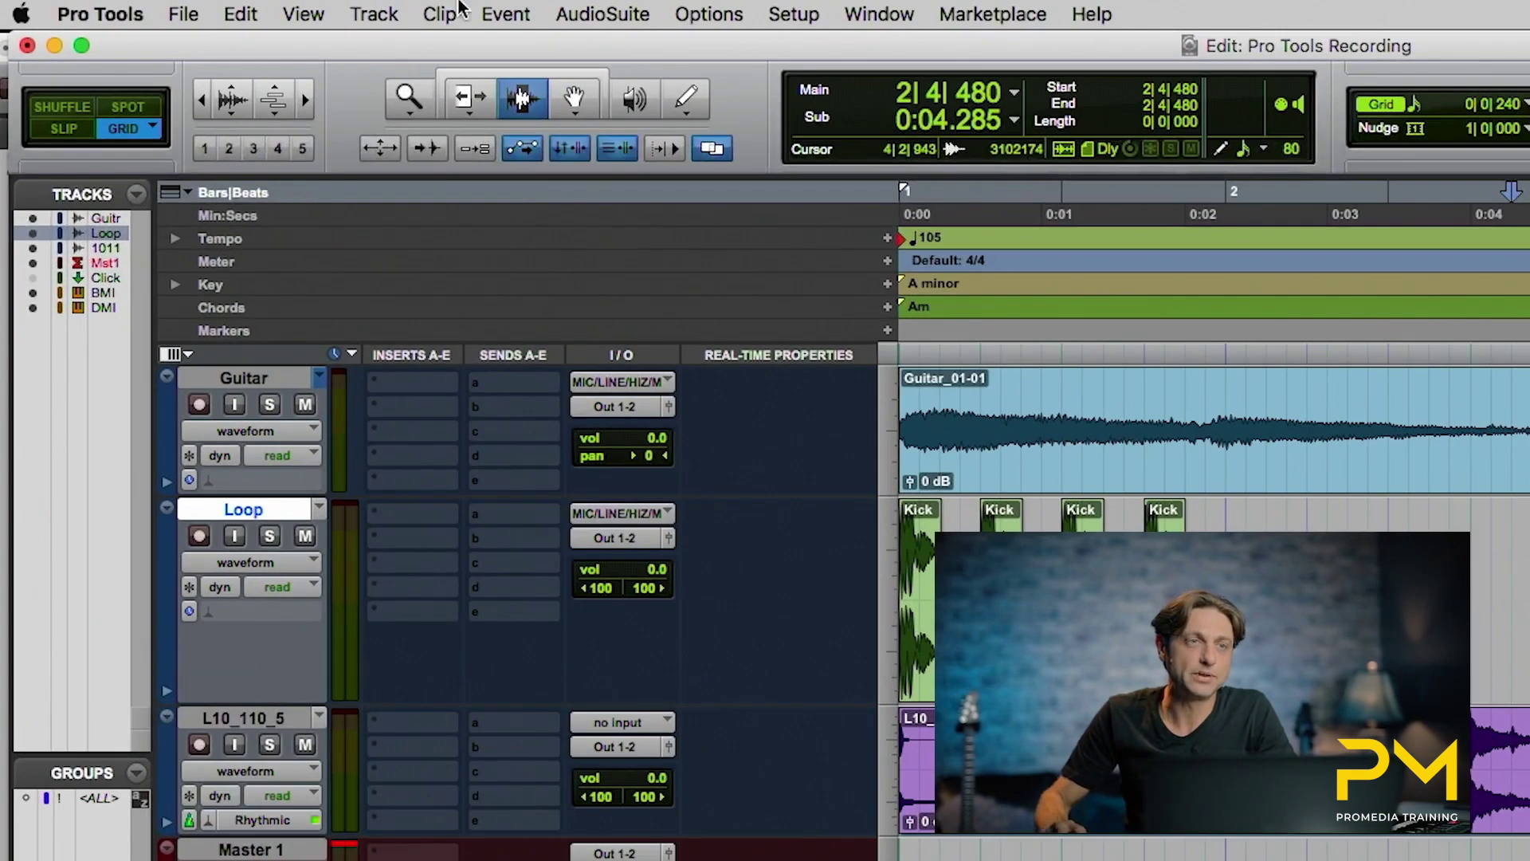
Bring back the previous multi-track selection with Edit > Restore Last Selection.
click(239, 15)
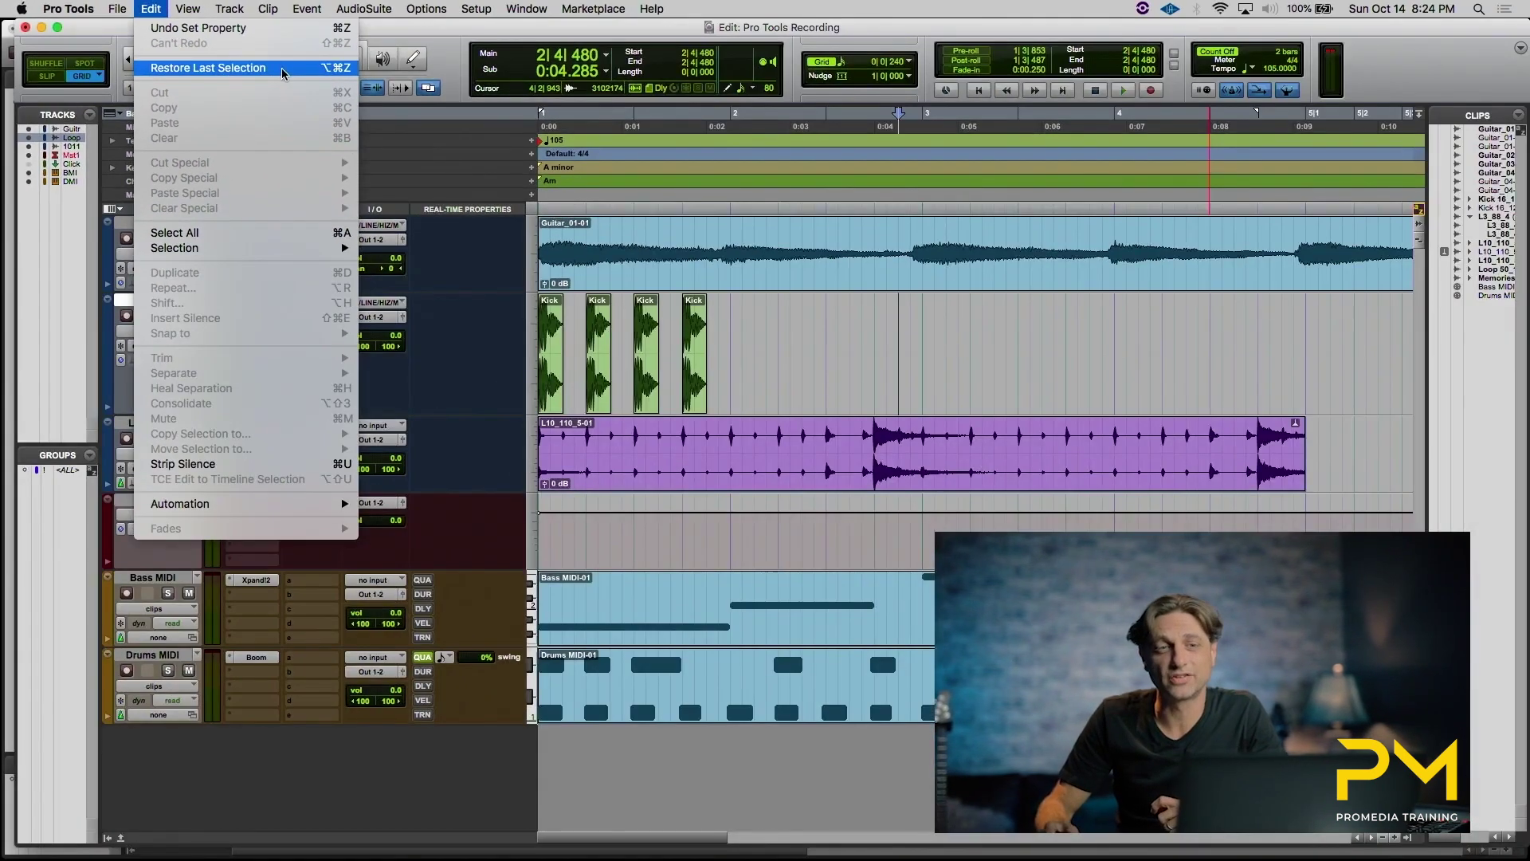
click(461, 122)
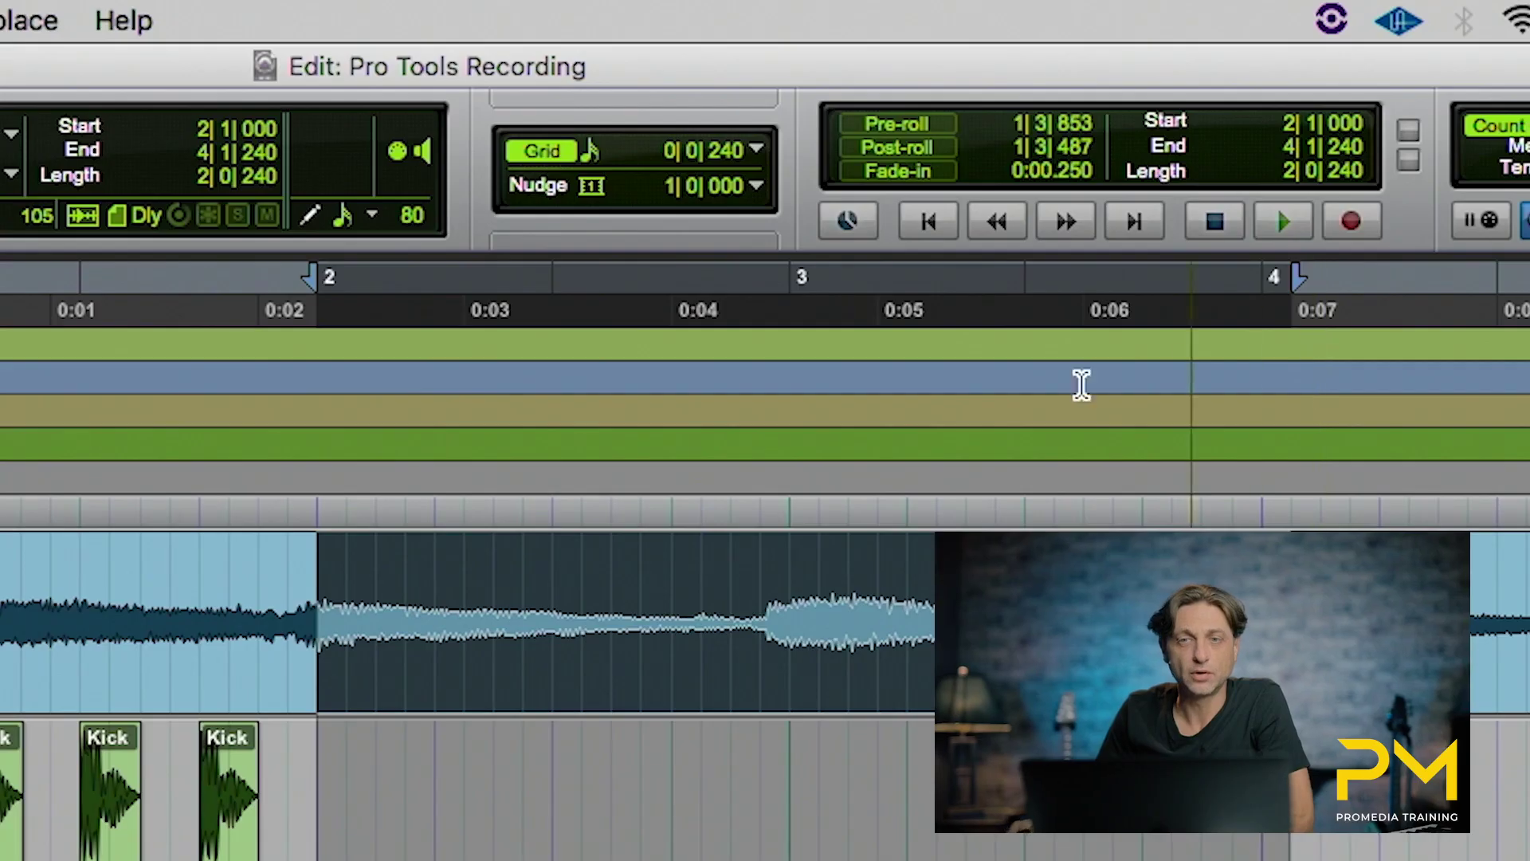
Locate the selection's start and end, then shorten it to end at 2|4|240.
click(332, 341)
click(318, 301)
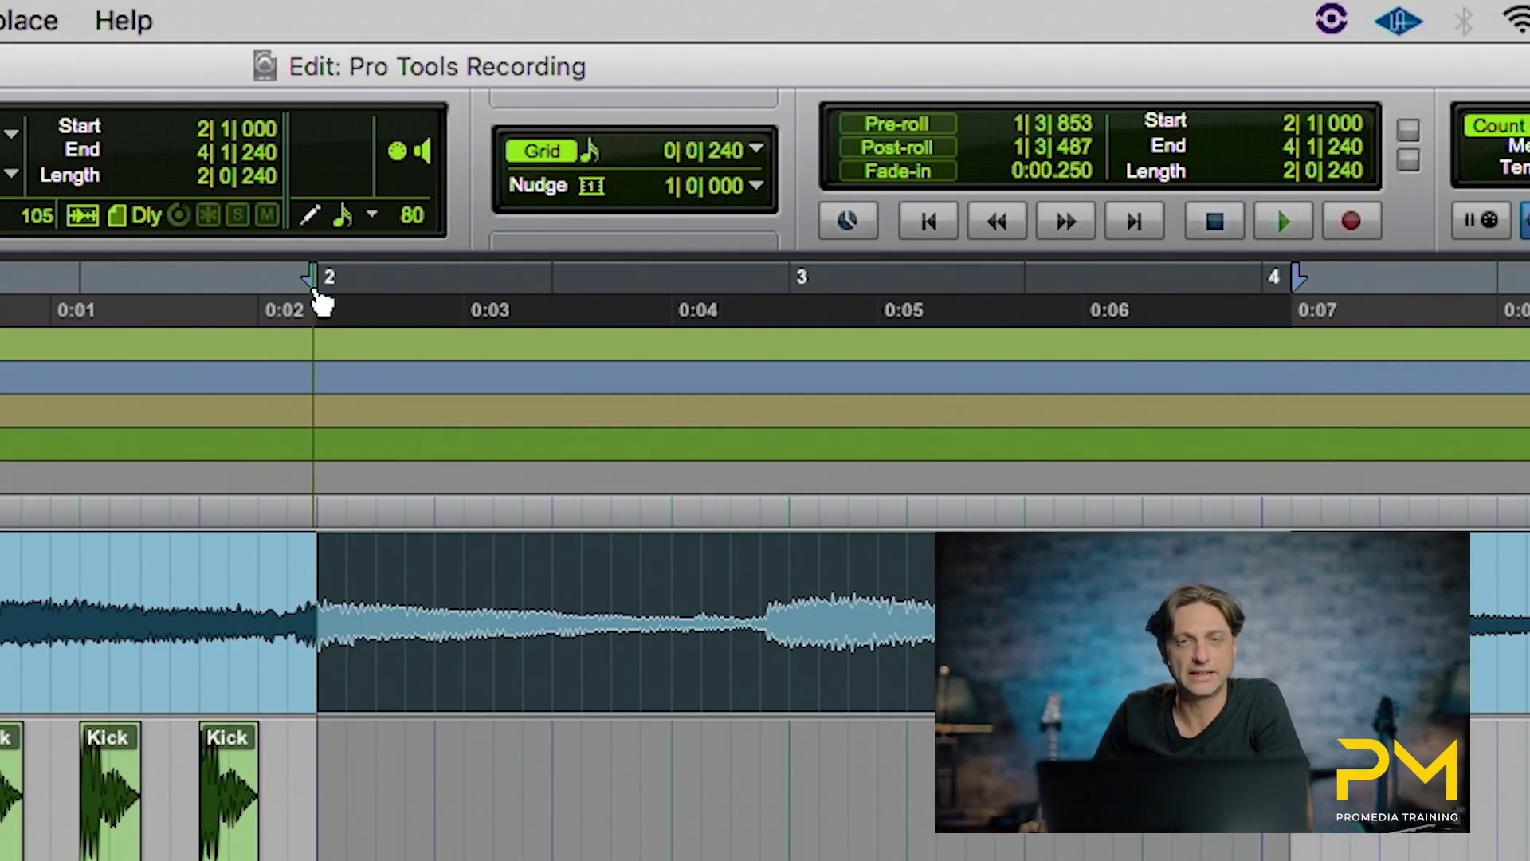
click(1042, 417)
click(1297, 281)
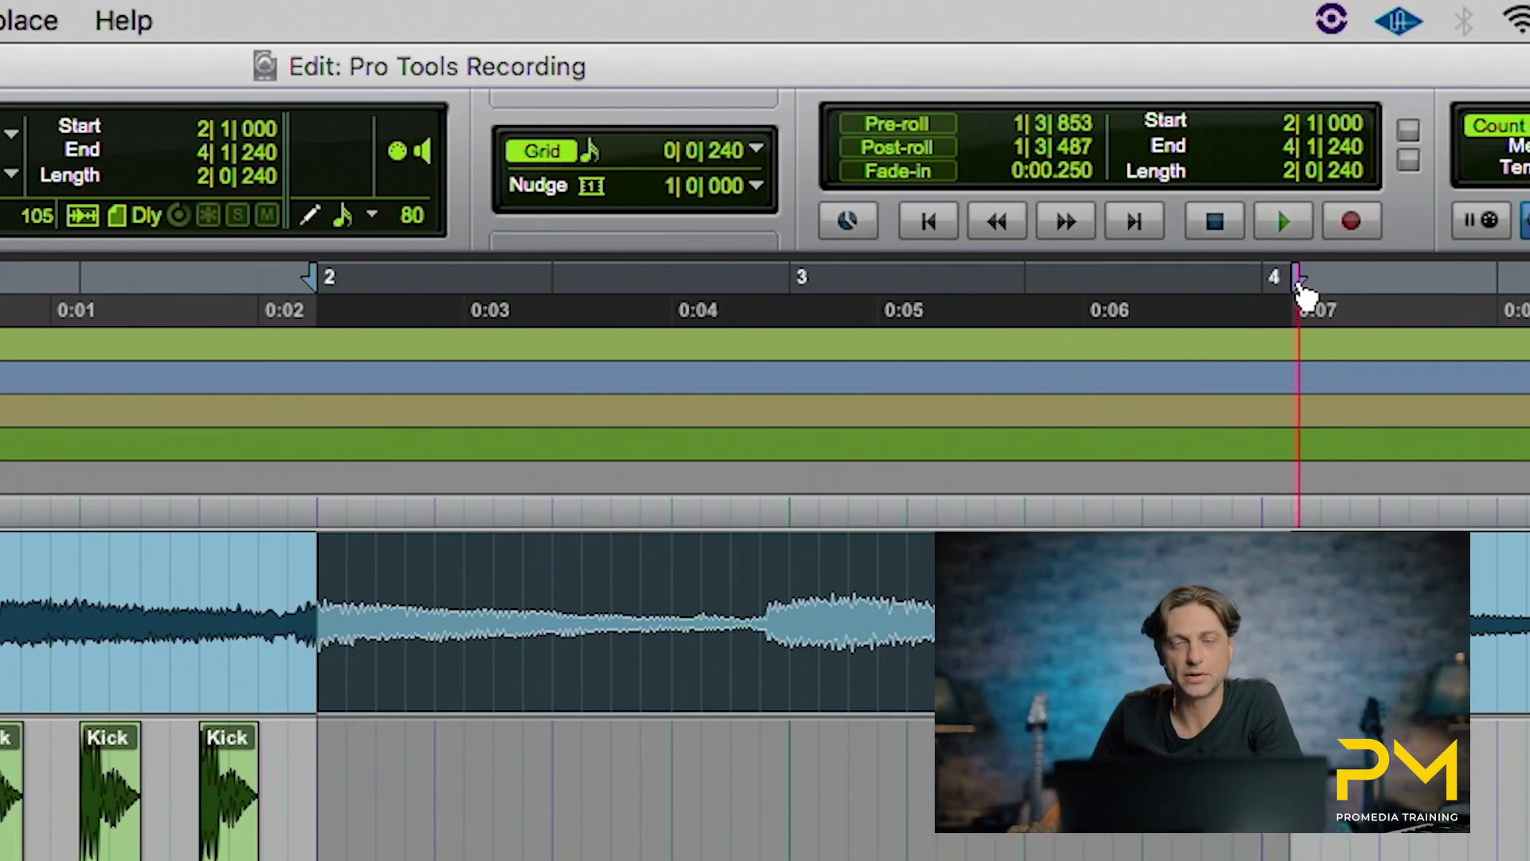
mouse_move(1299, 288)
mouse_down()
mouse_move(687, 309)
mouse_move(1232, 317)
mouse_up()
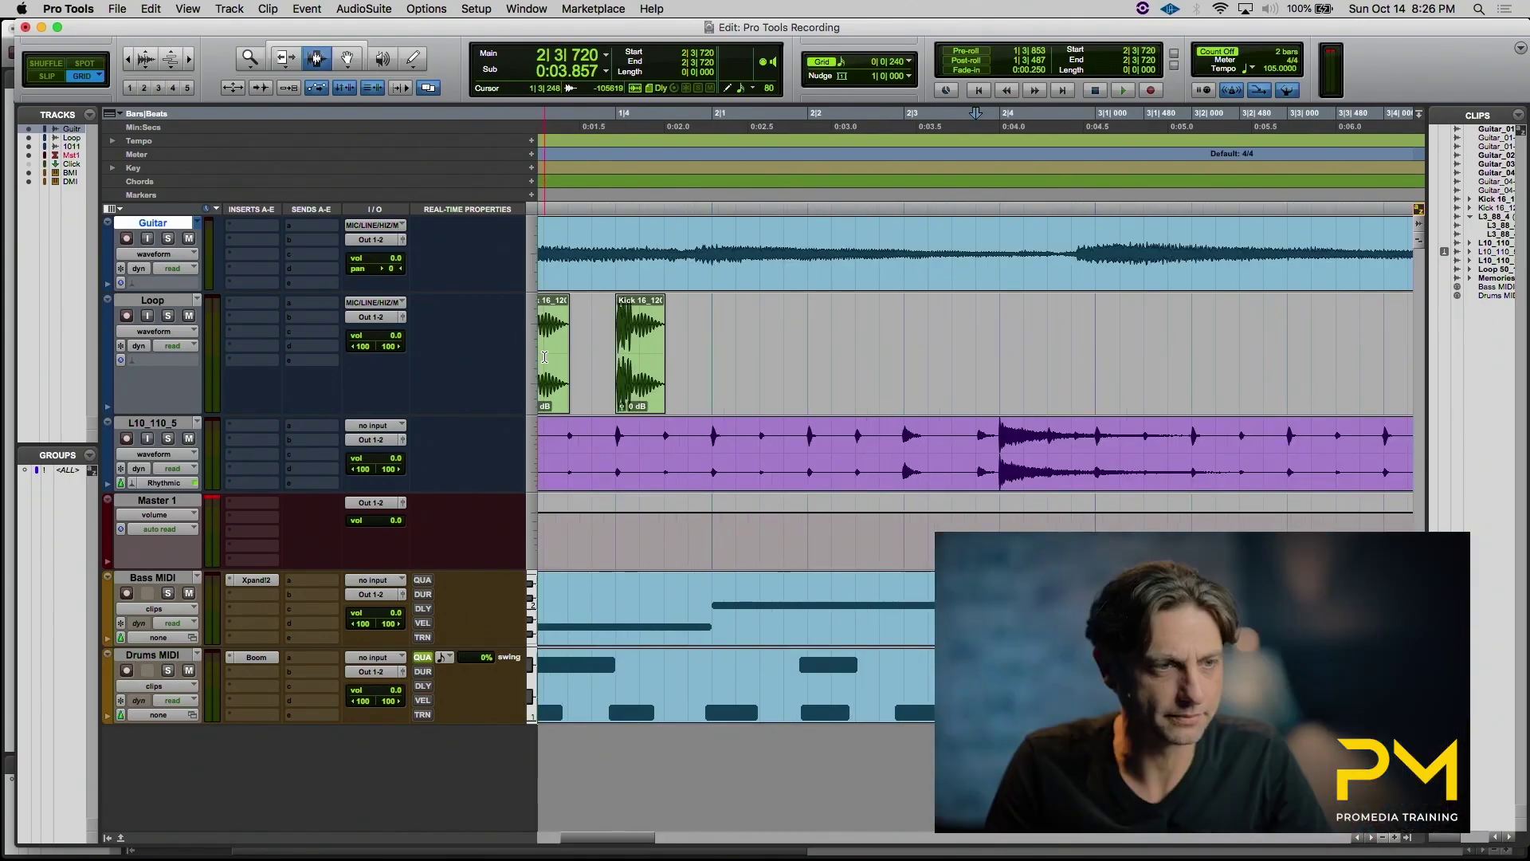
Zoom in, return to the session start, and place the edit point at 1|3|000 on the Loop track.
key(super+bracketright)
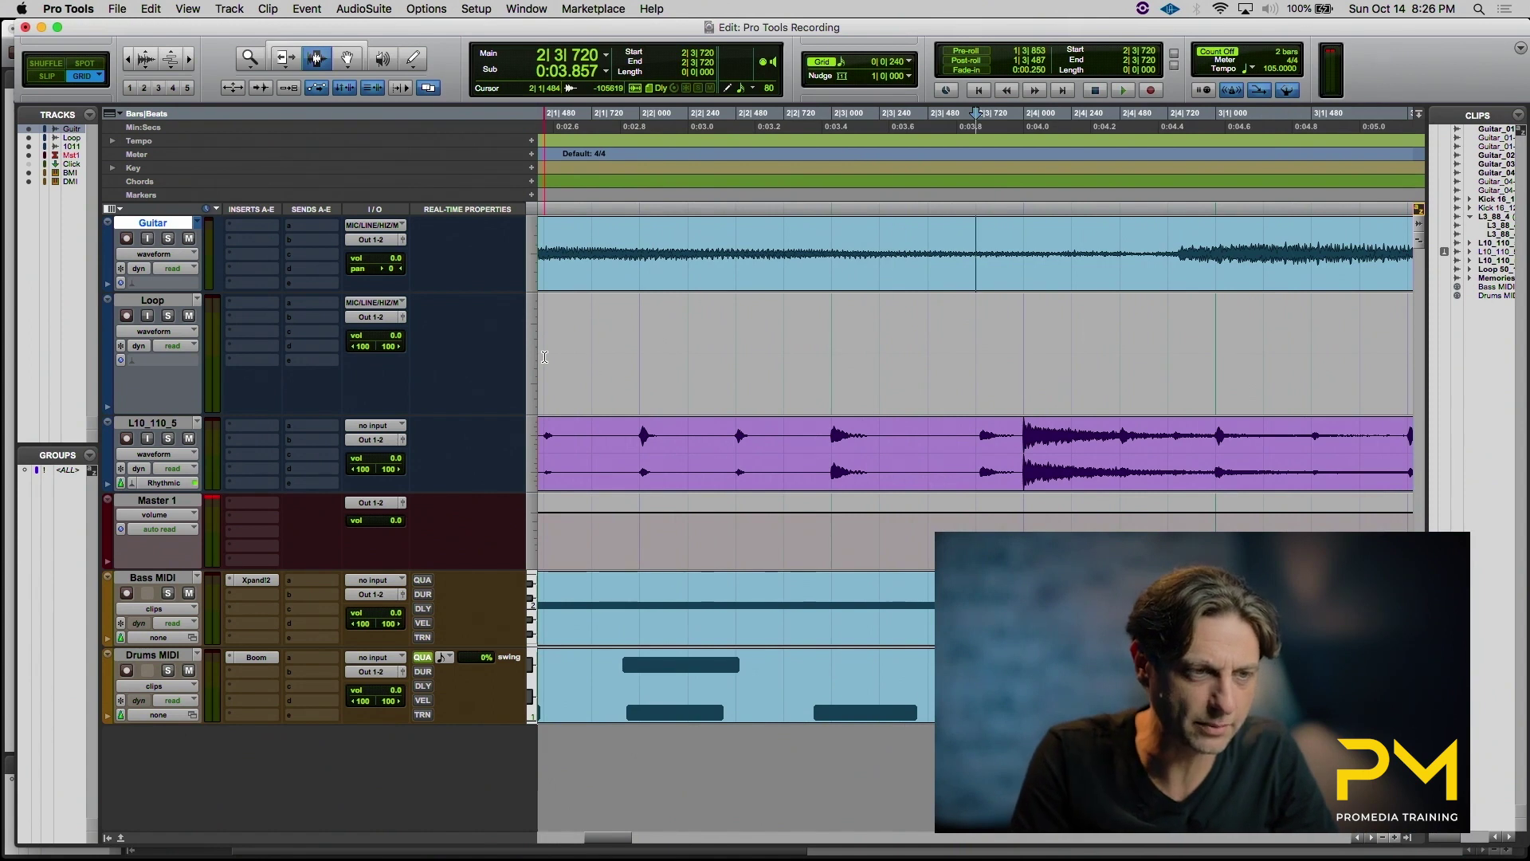
key(Return)
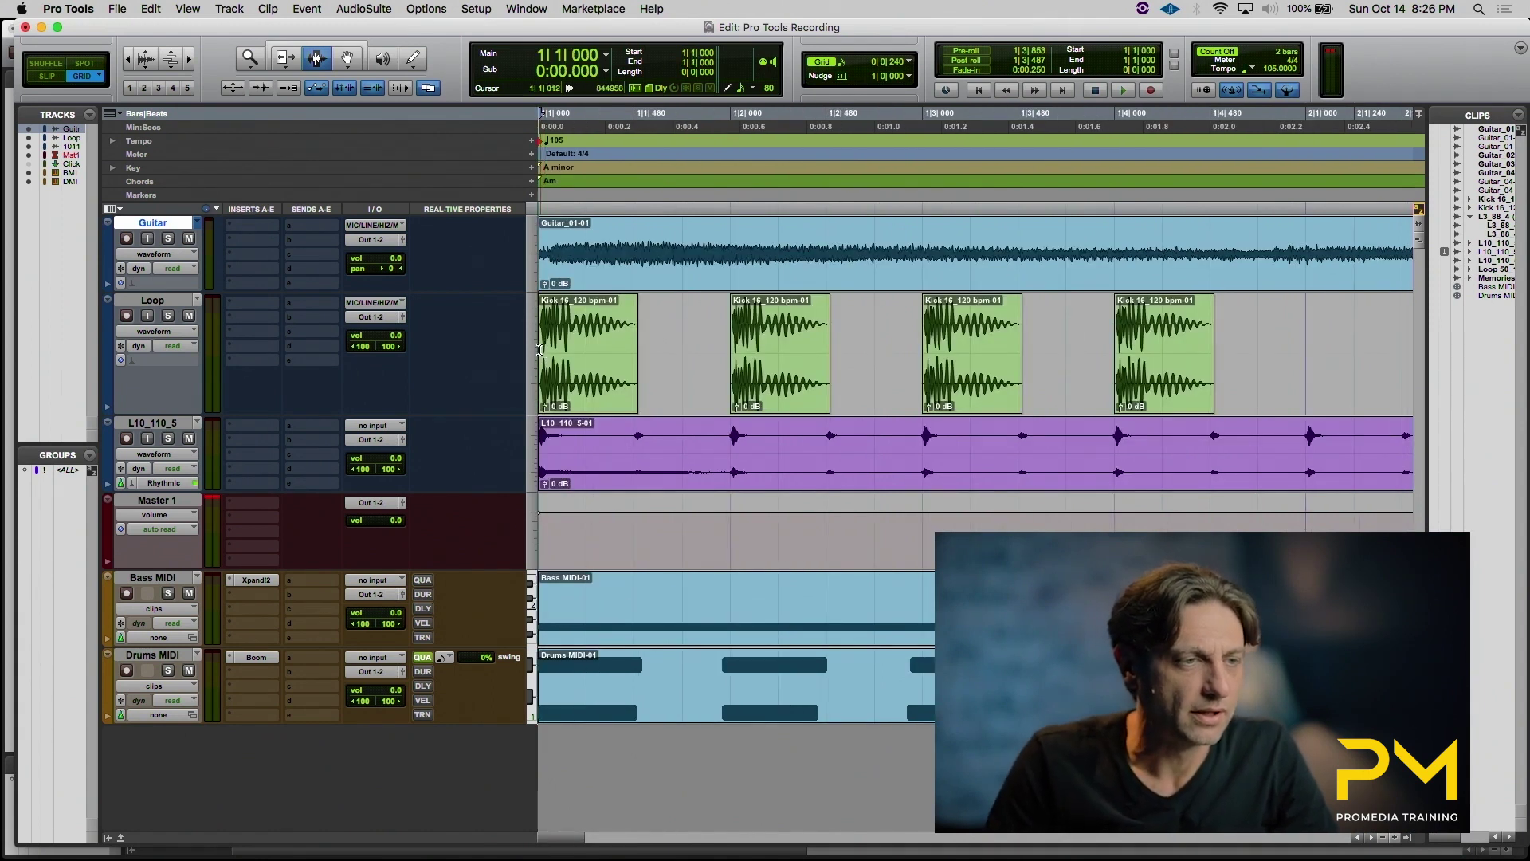
click(542, 346)
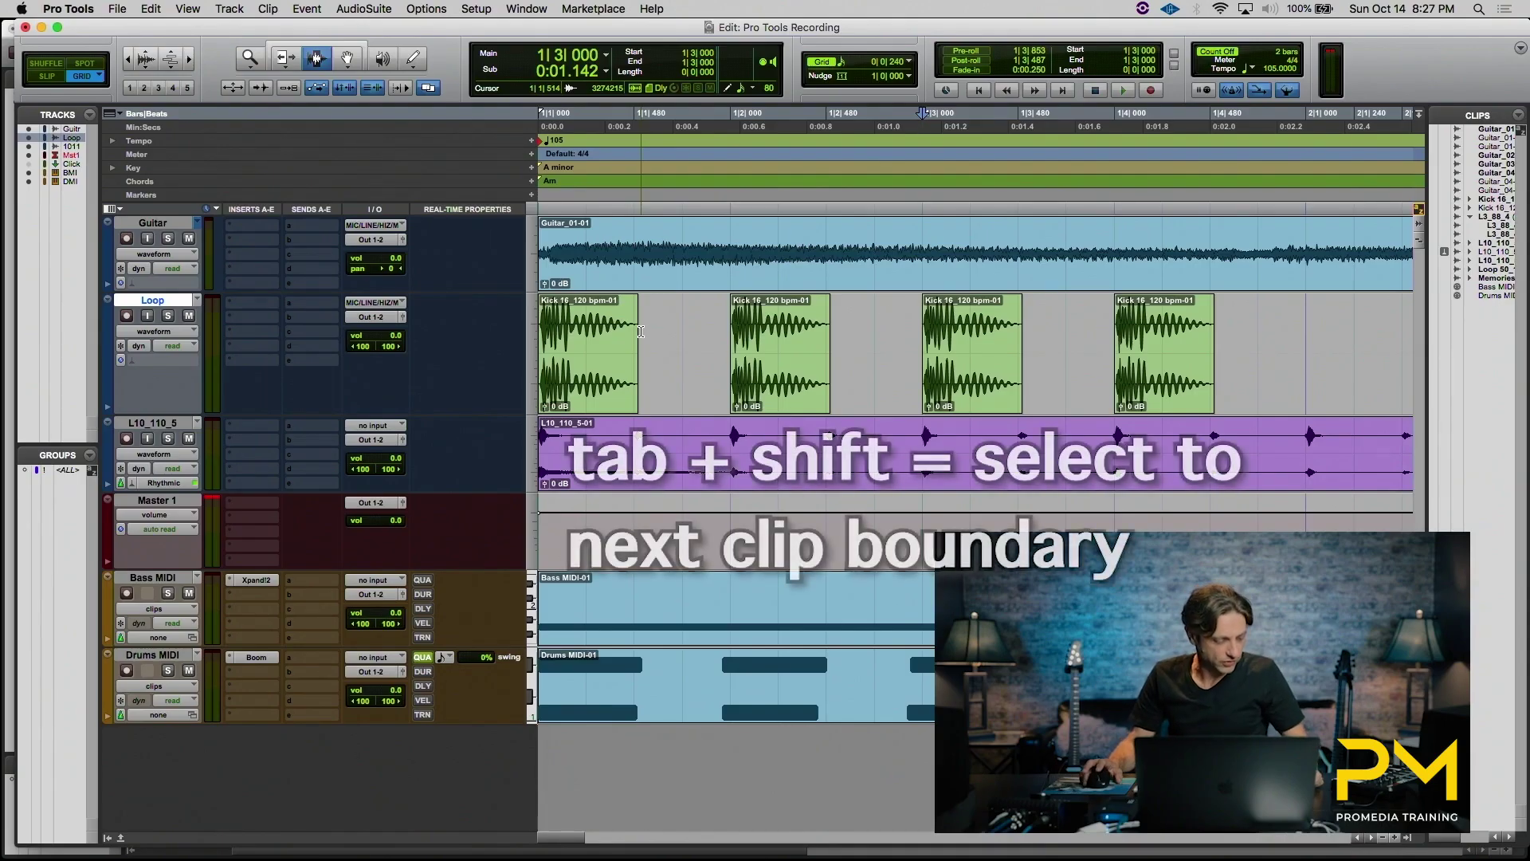
Extend the Loop selection over the third and fourth kick clips, then back to the previous clip boundary.
key(shift+Tab)
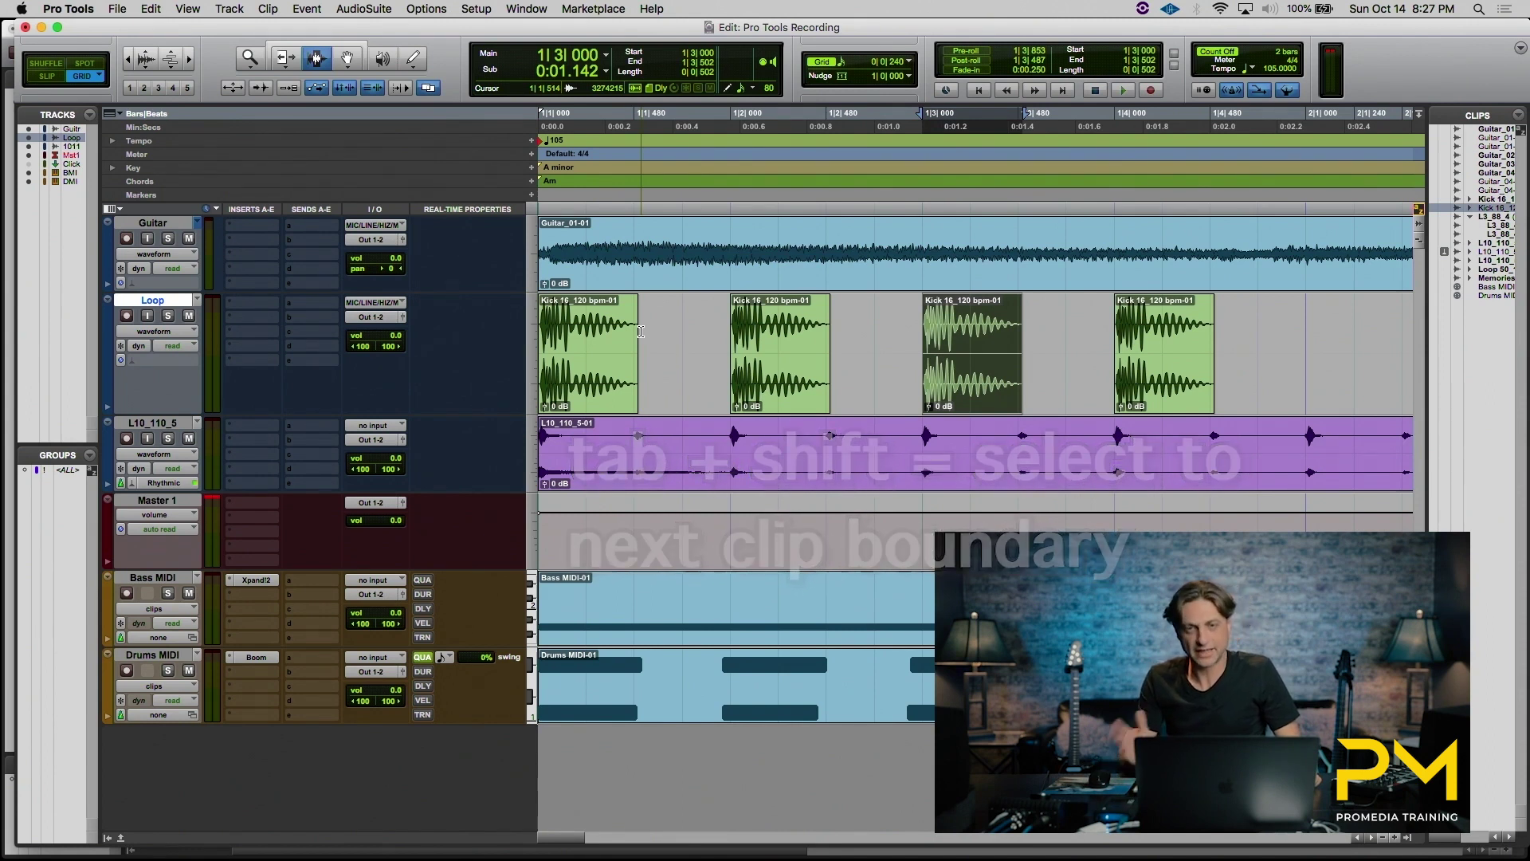
key(shift+Tab)
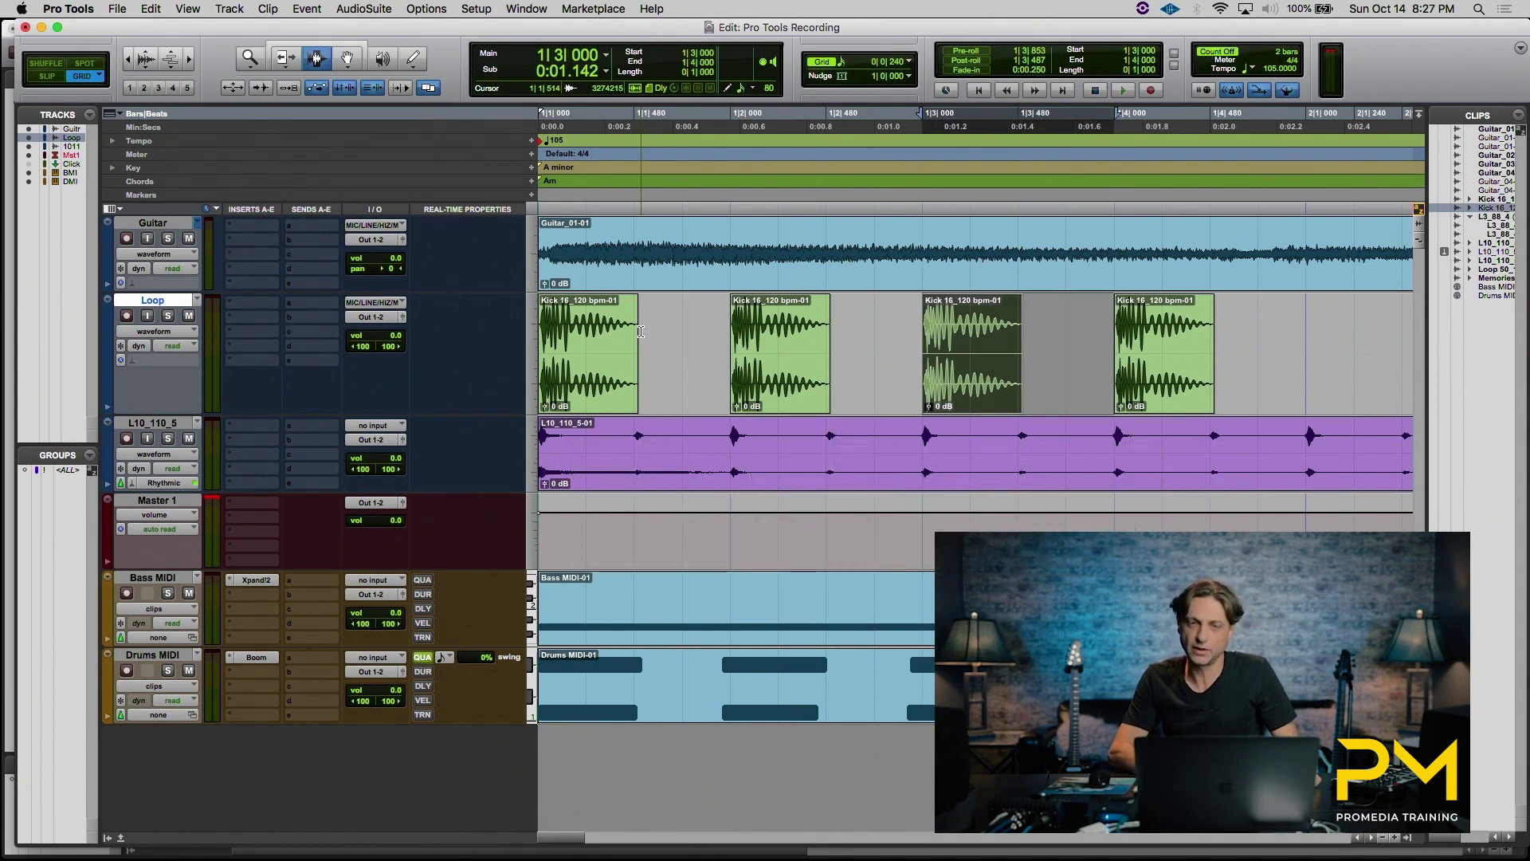
key(shift+Tab)
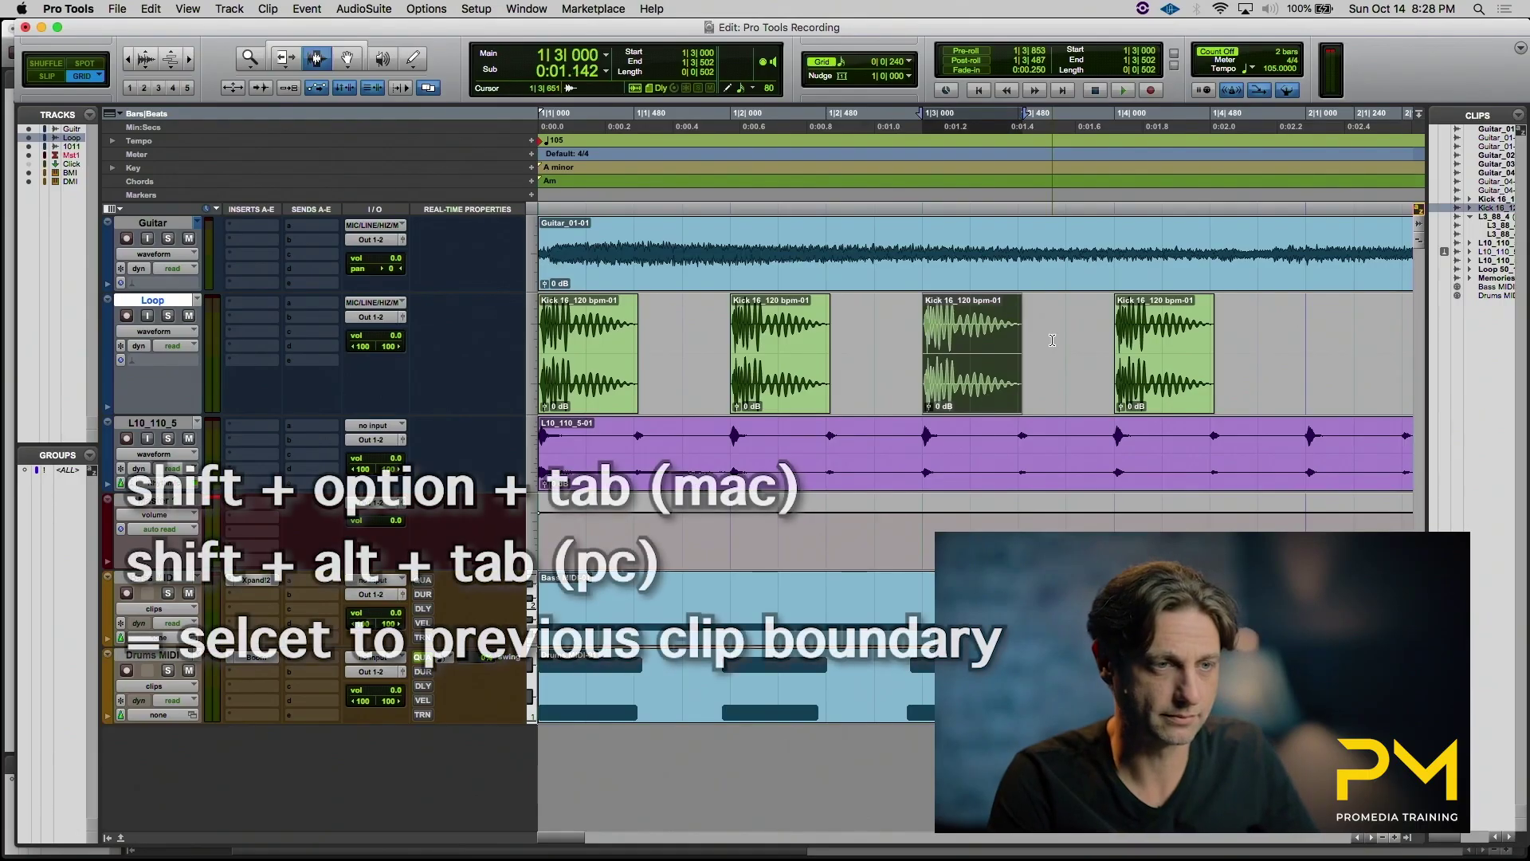
key(shift+alt+Tab)
key(shift+alt+Tab)
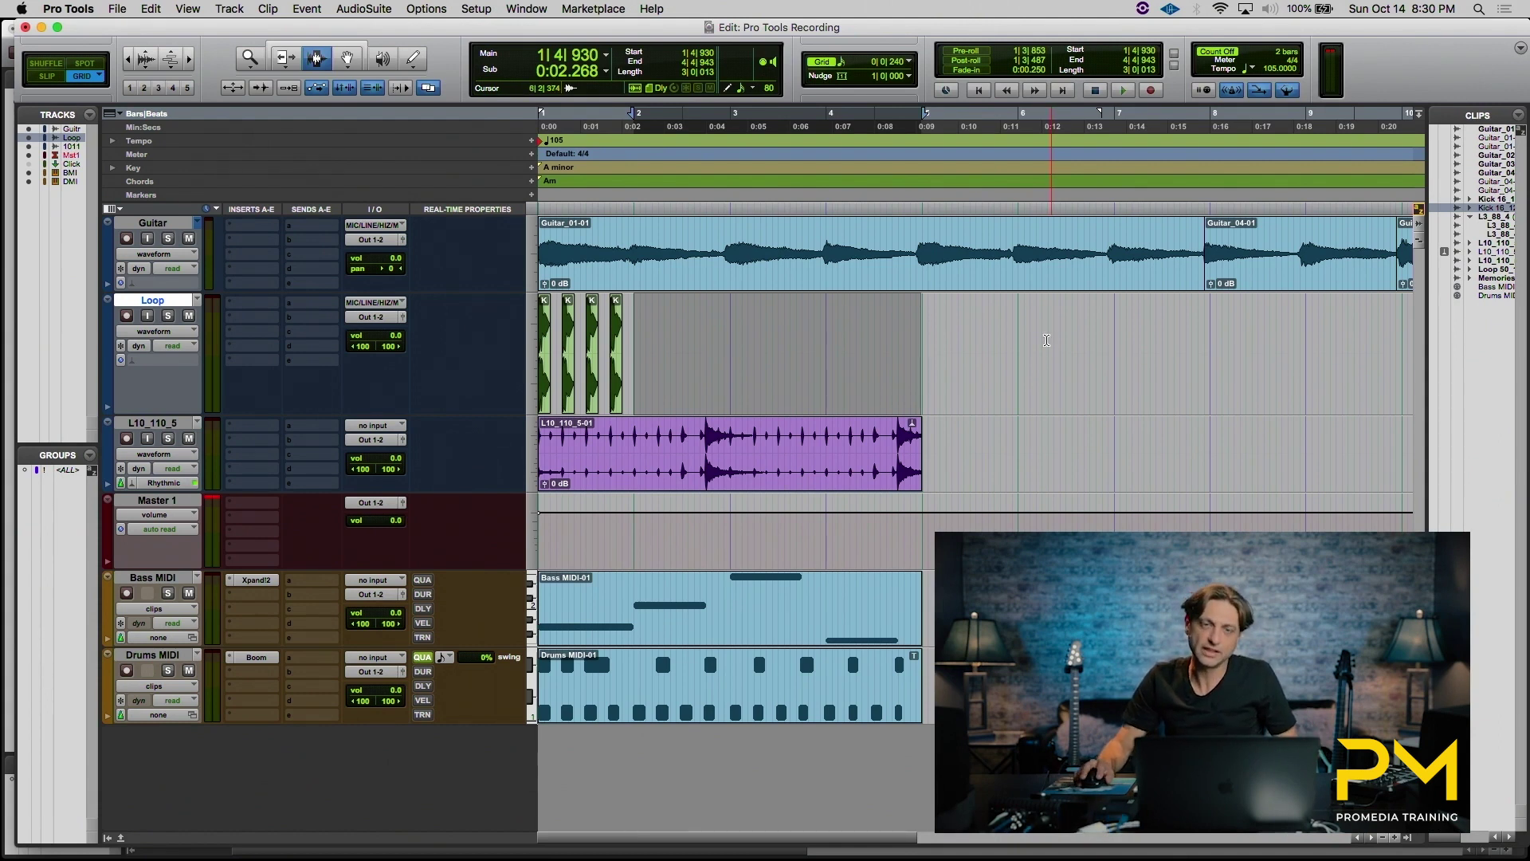
Adjust the Loop track selection to run from bar 2 to 5|2|000.
mouse_move(945, 365)
mouse_down()
mouse_move(1076, 361)
mouse_move(946, 361)
mouse_up()
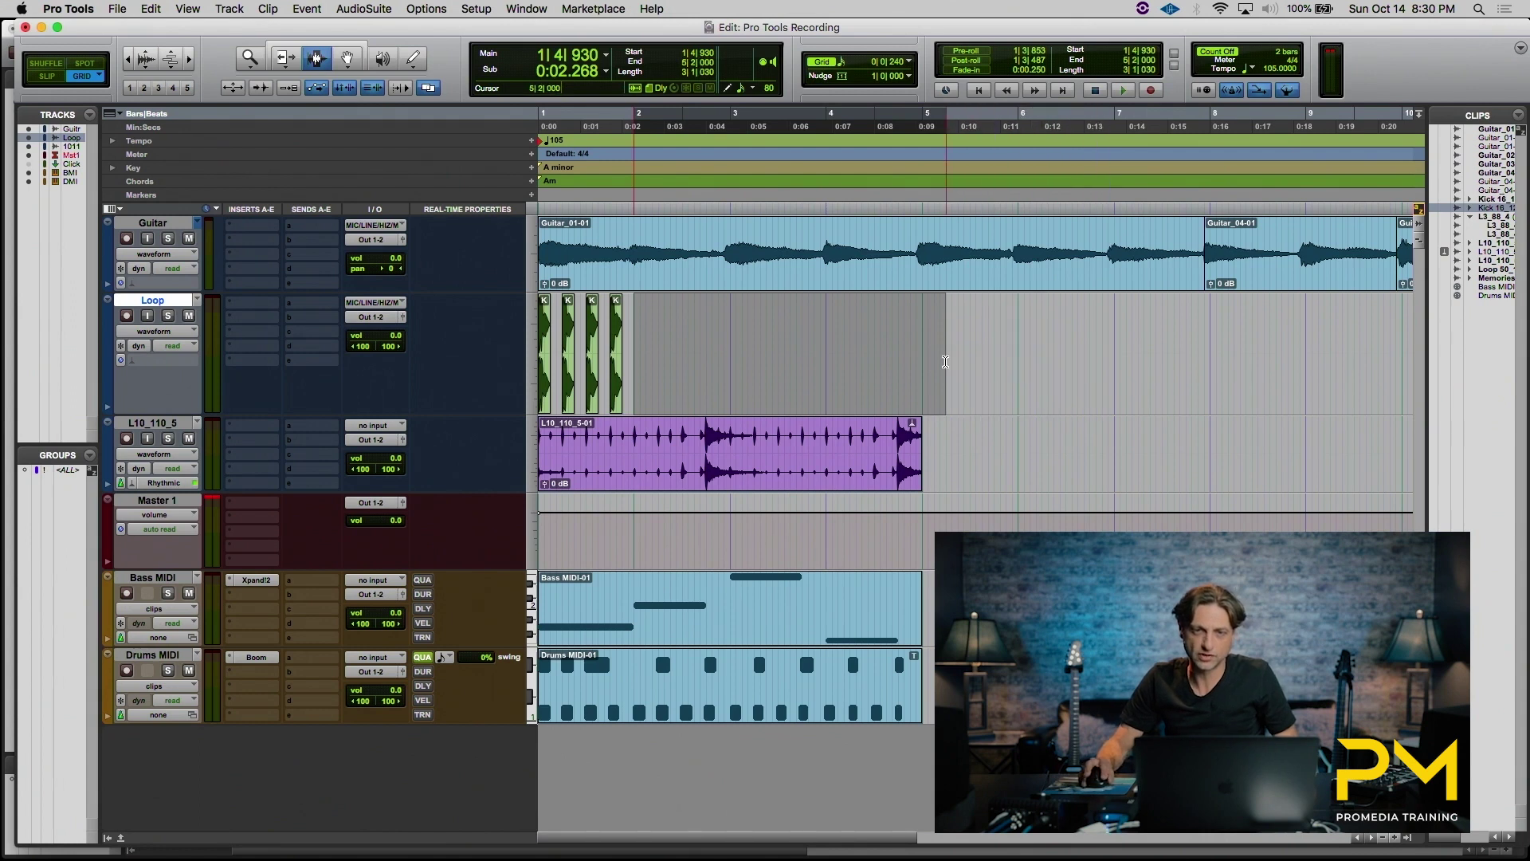
drag(668, 352, 636, 352)
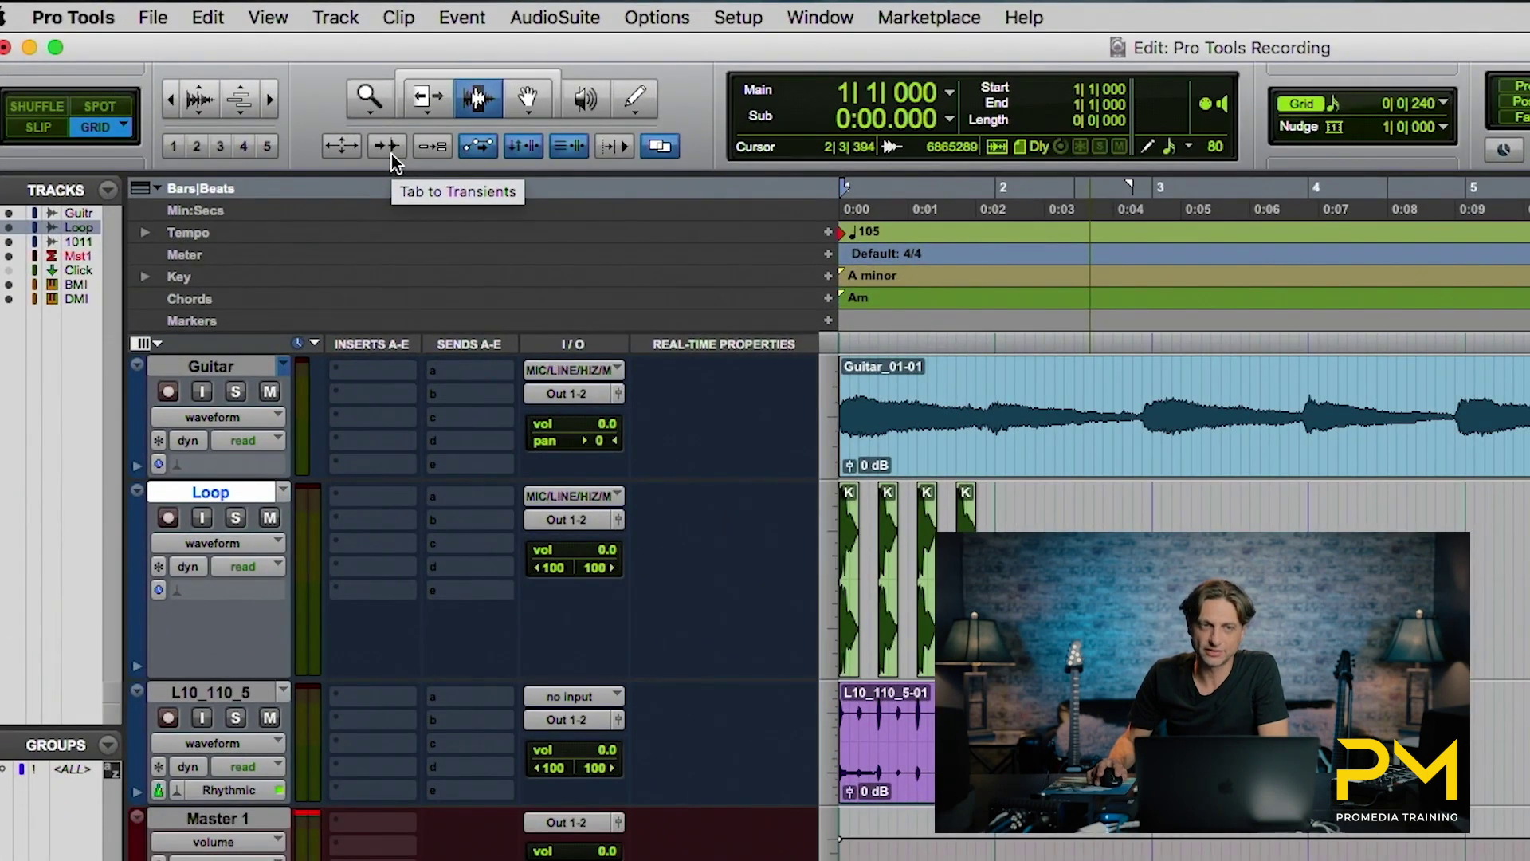
Enable Tab to Transients, make L10_110_5 Jumbo height, zoom in, and set an edit point in the drum clip.
click(388, 146)
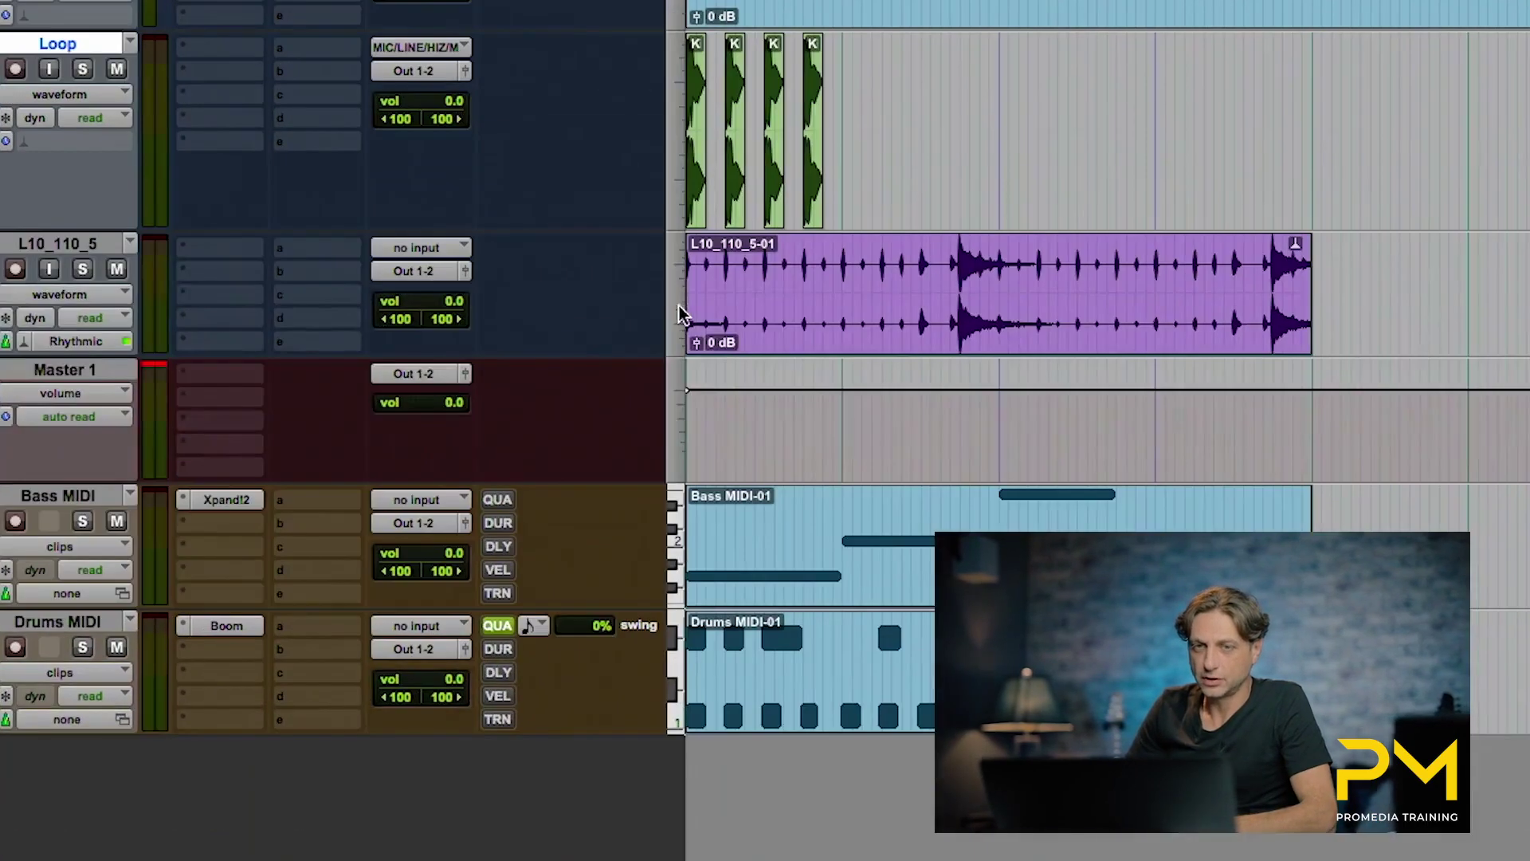
click(831, 753)
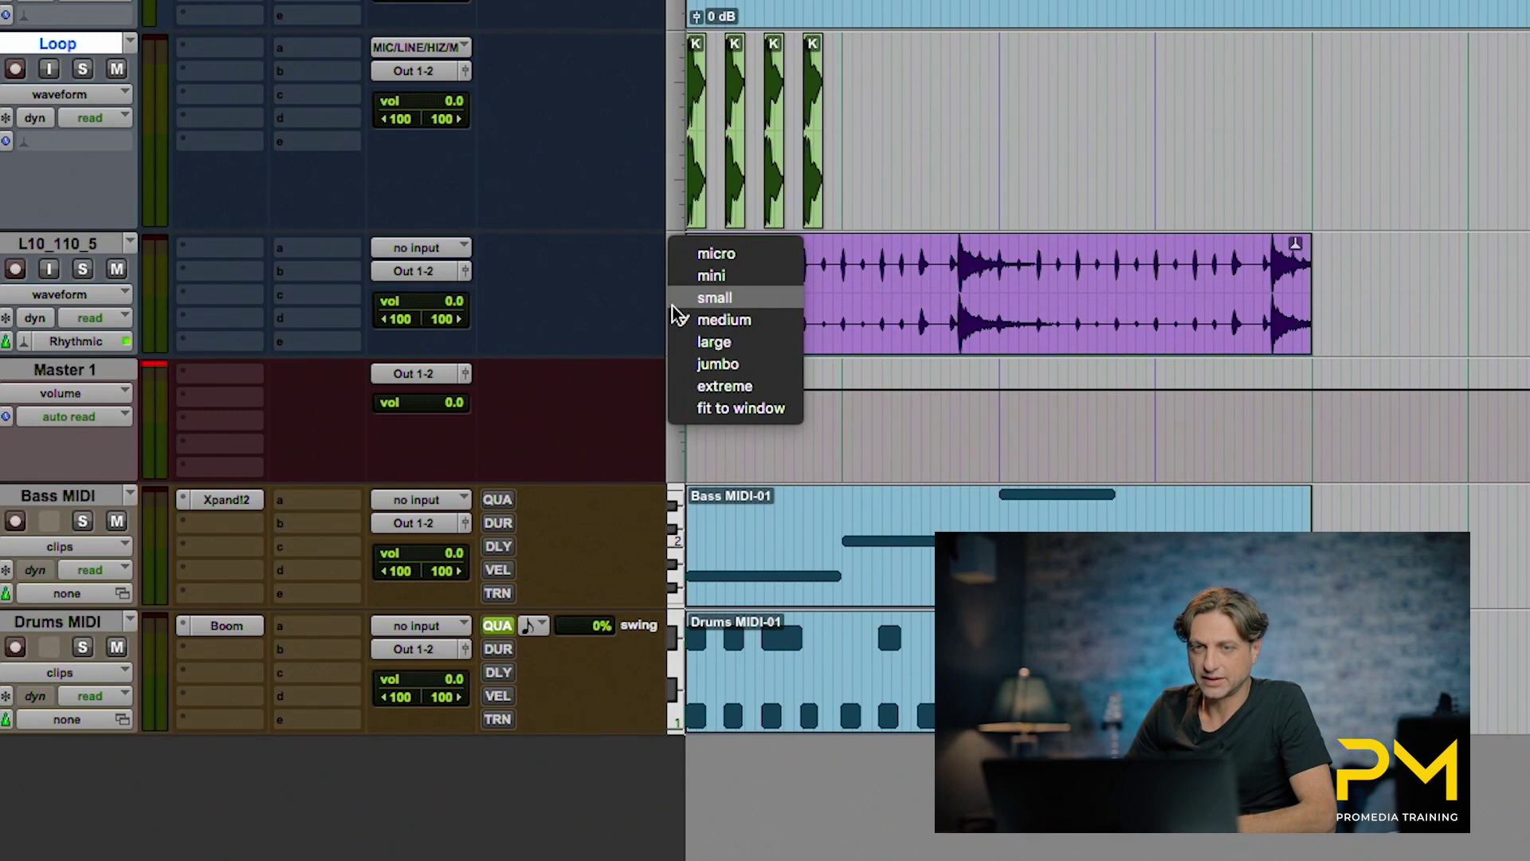
click(678, 365)
key(super+bracketright)
key(super+bracketright)
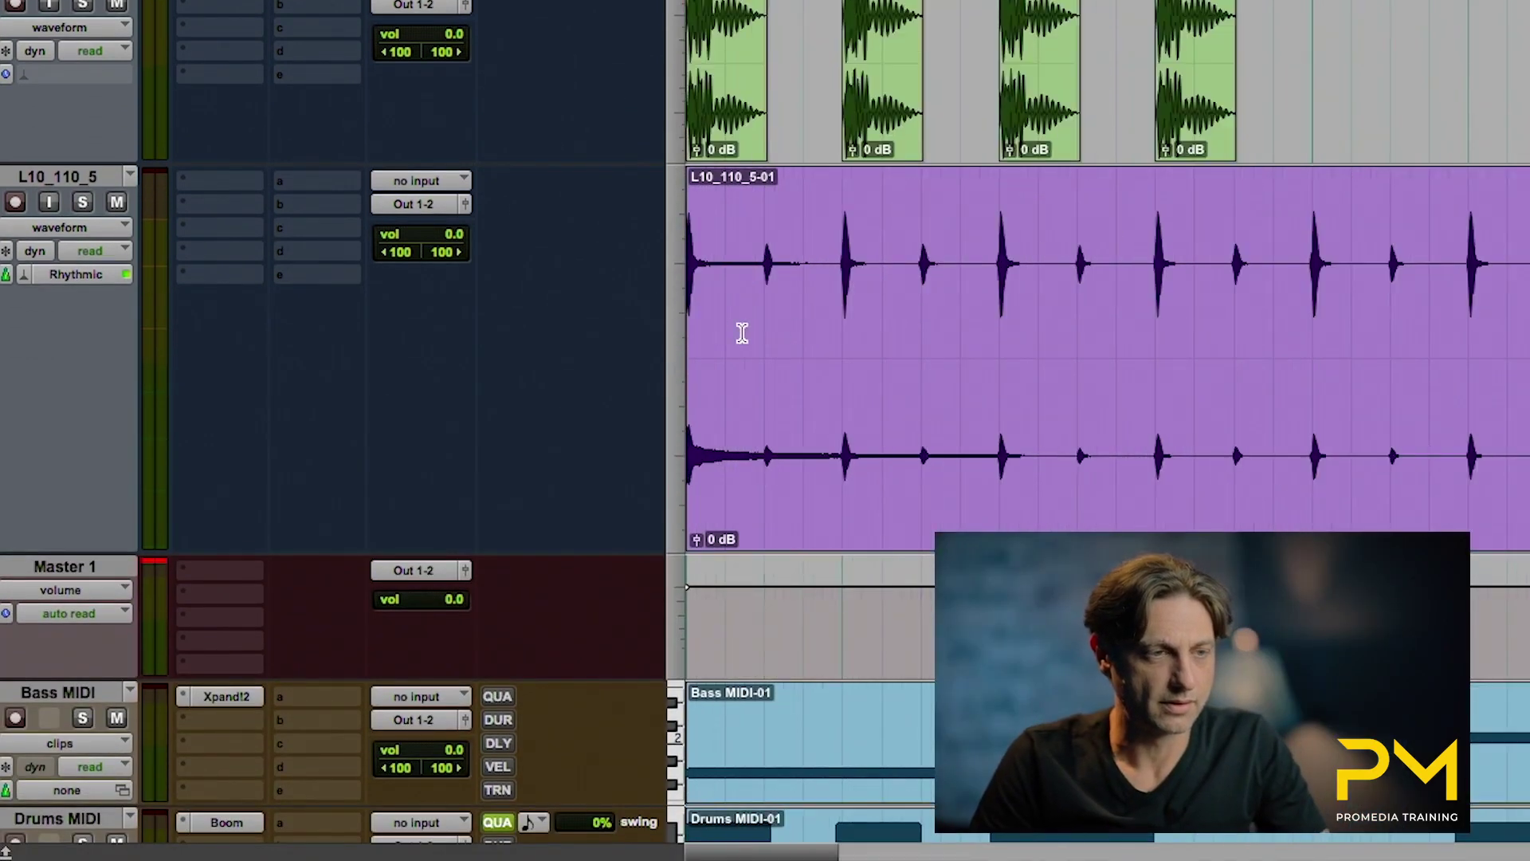
click(800, 297)
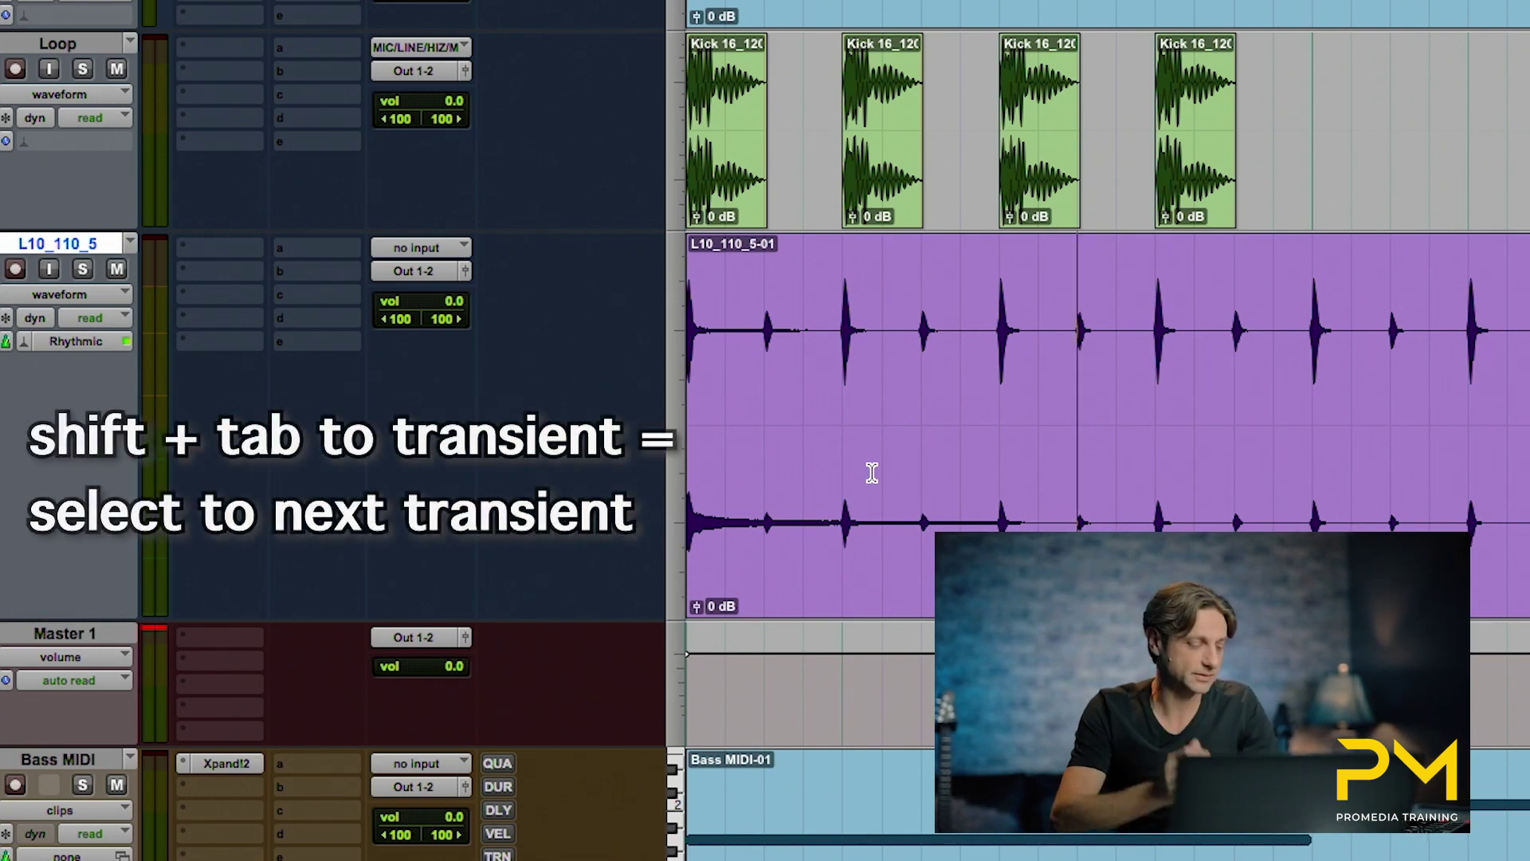
Extend the L10_110_5-01 selection transient by transient, spanning 1|3|480 to 2|3|000.
key(shift+Tab)
key(shift+Tab)
key(shift+Tab)
key(shift+Tab)
key(shift+Tab)
key(shift+Tab)
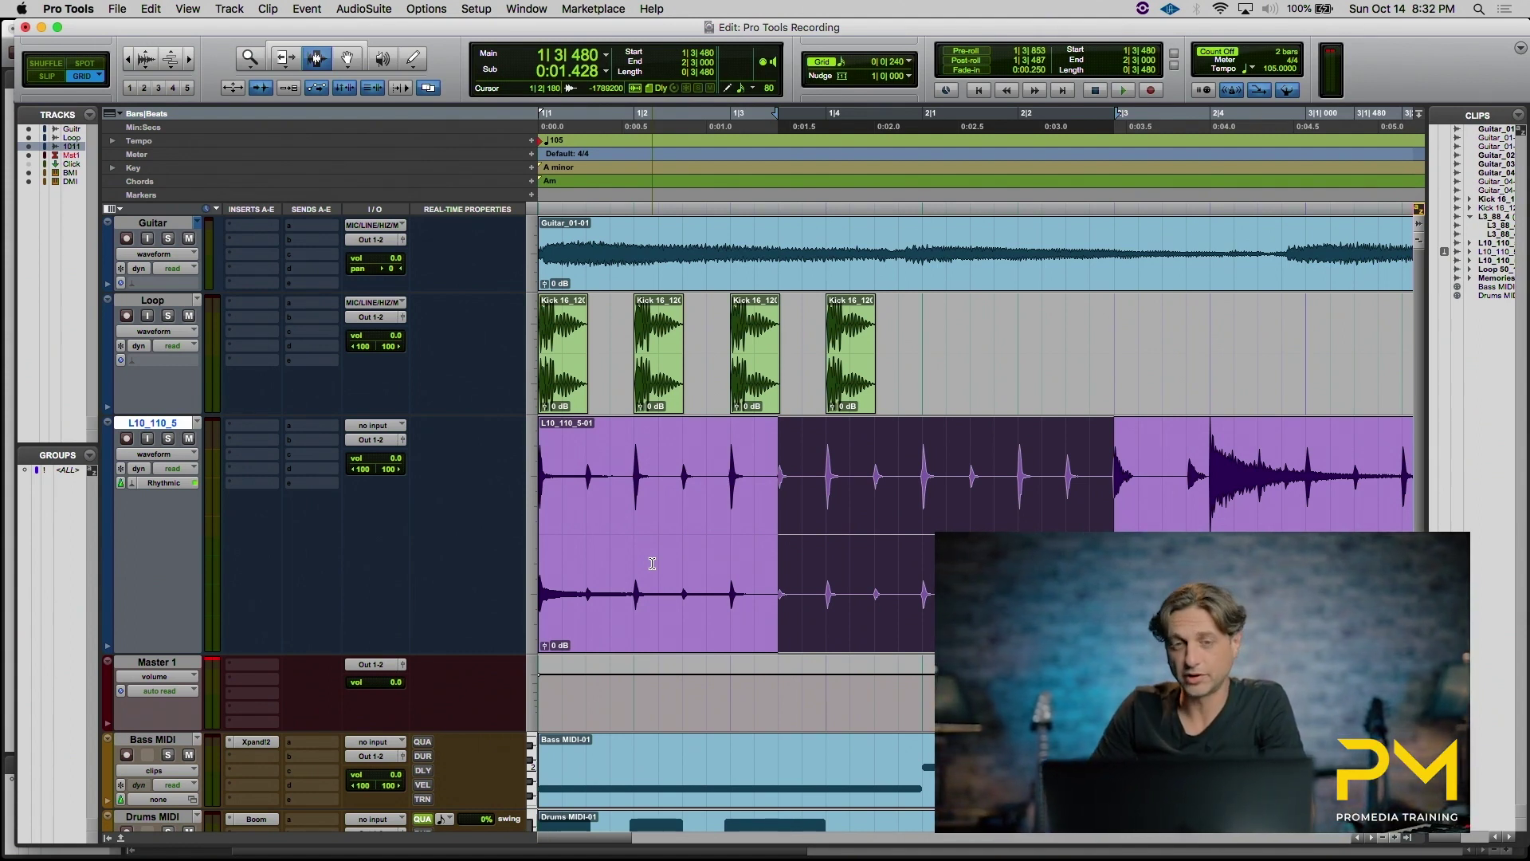
Select exactly one bar of the L10_110_5 clip, 1|1|000 to 2|1|000, and audition it.
key(Return)
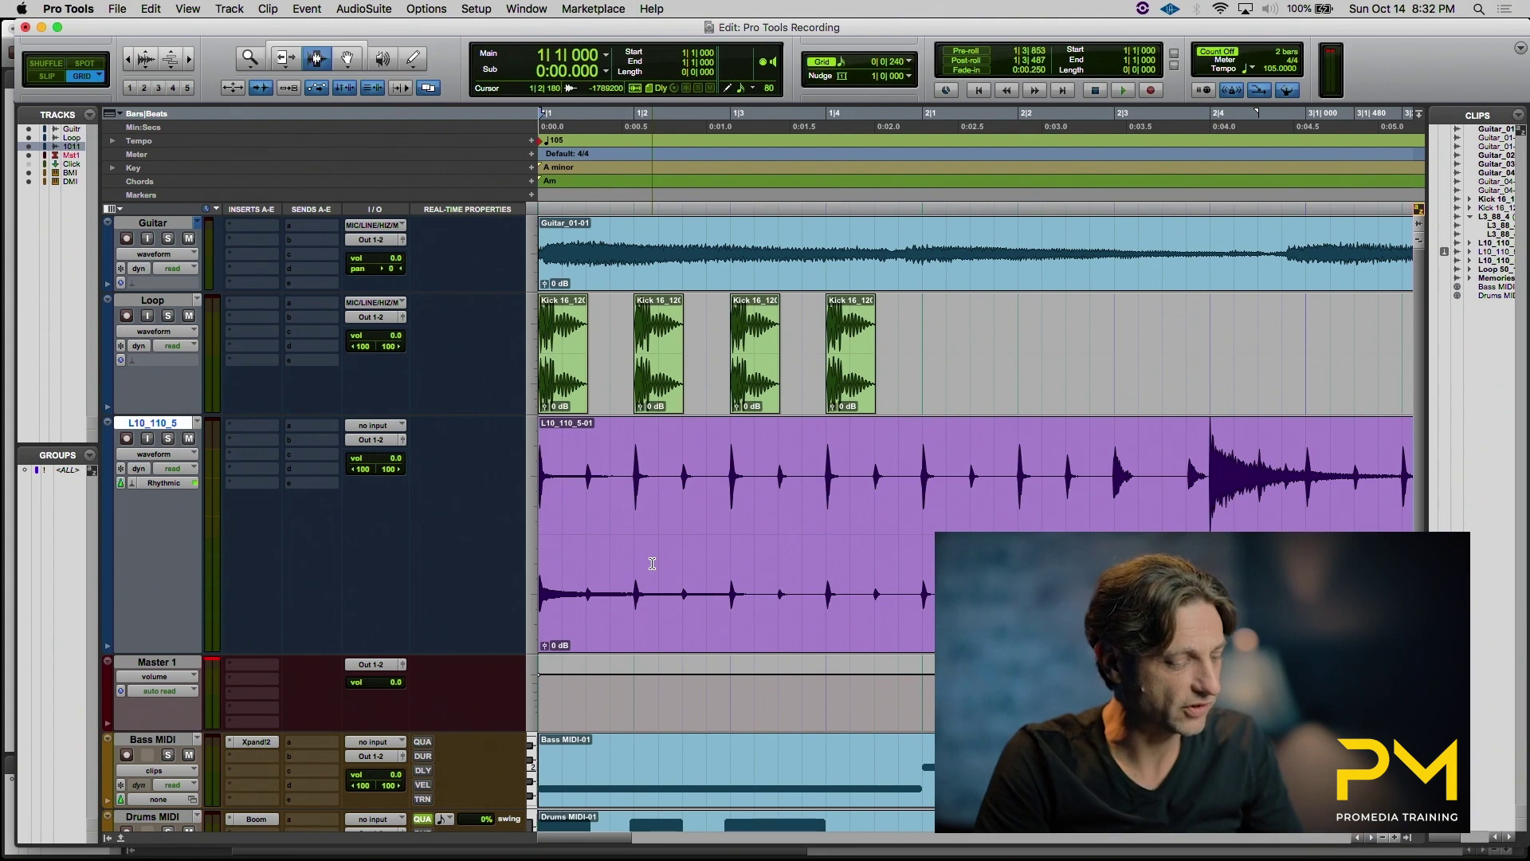
key(Down)
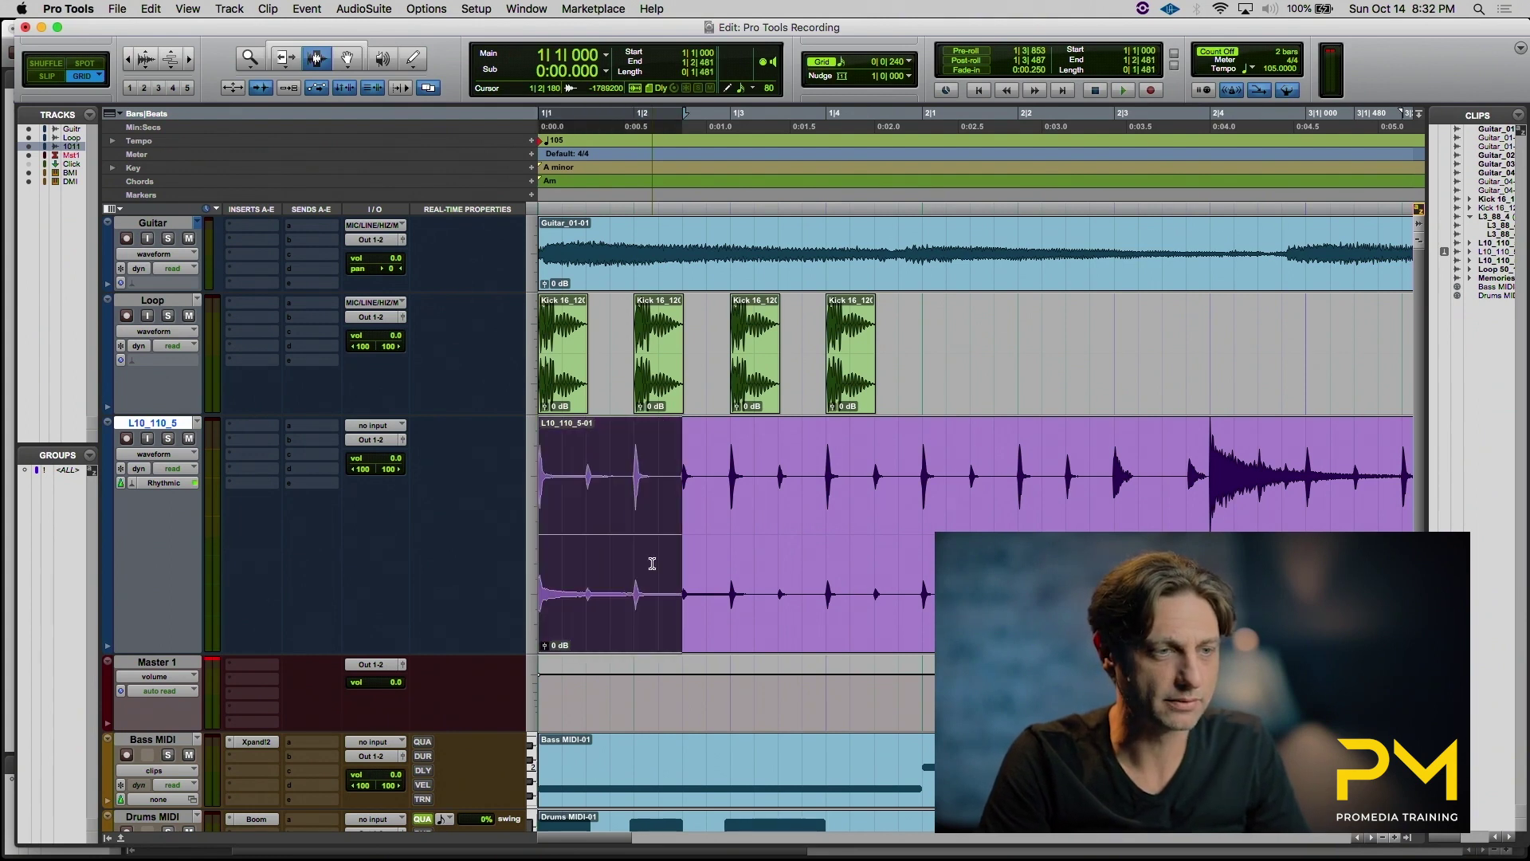
key(Up)
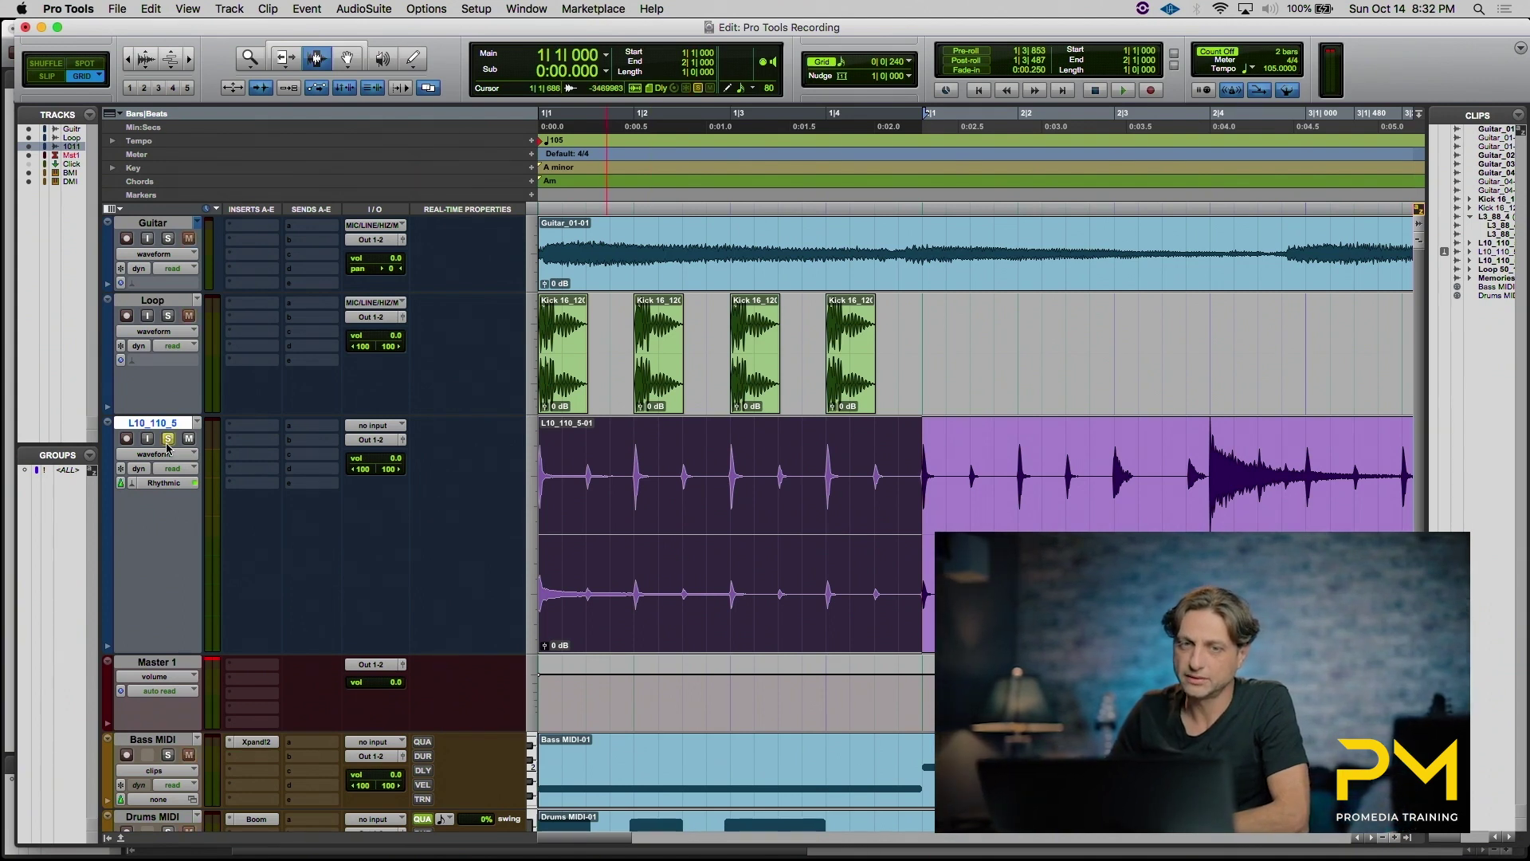
key(space)
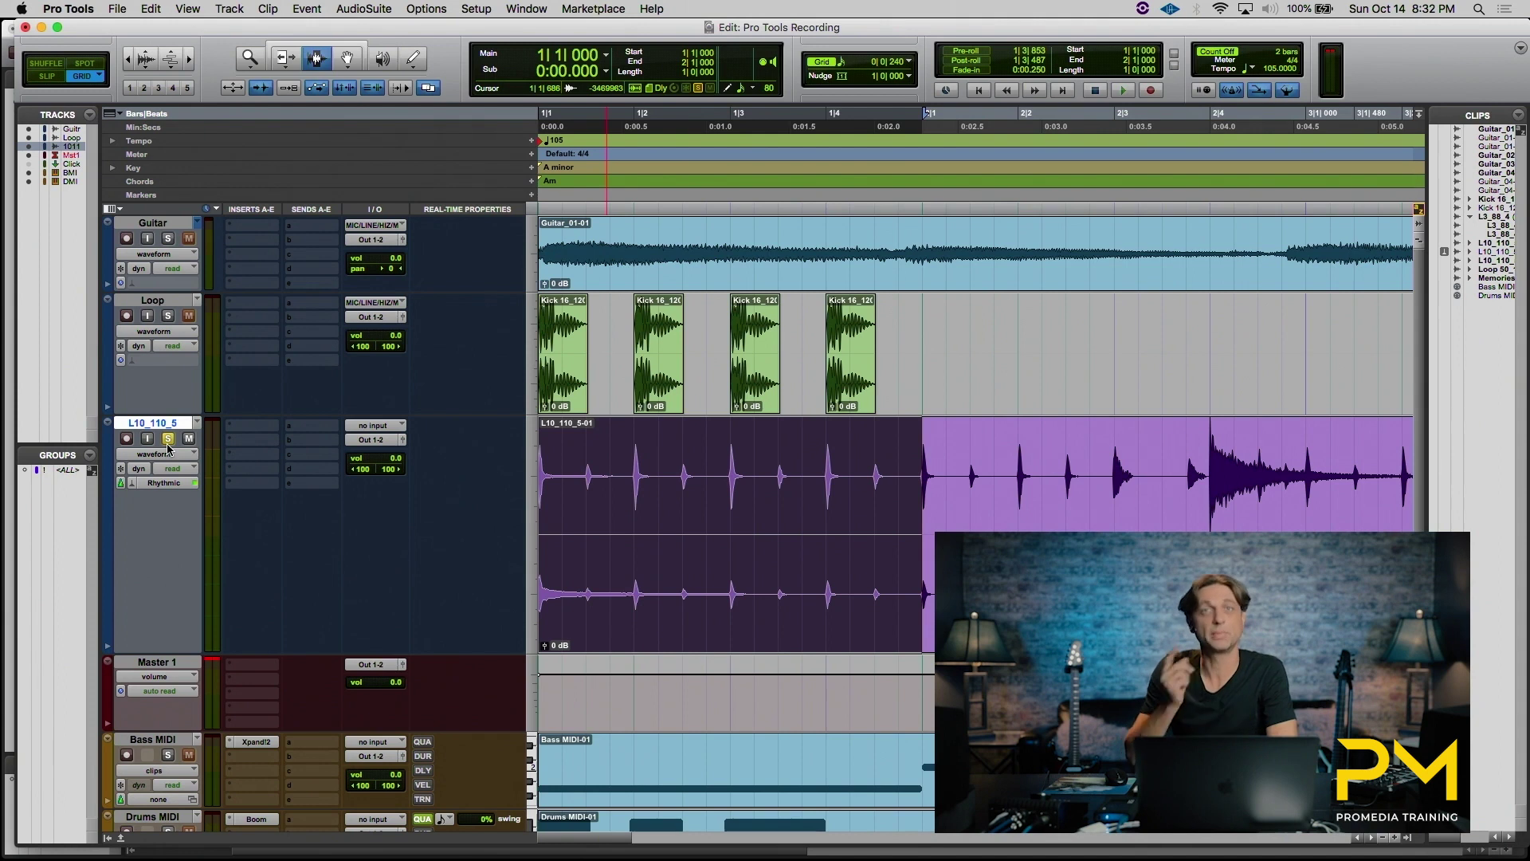
Enable Loop Playback and play the one-bar selection as a loop.
click(425, 8)
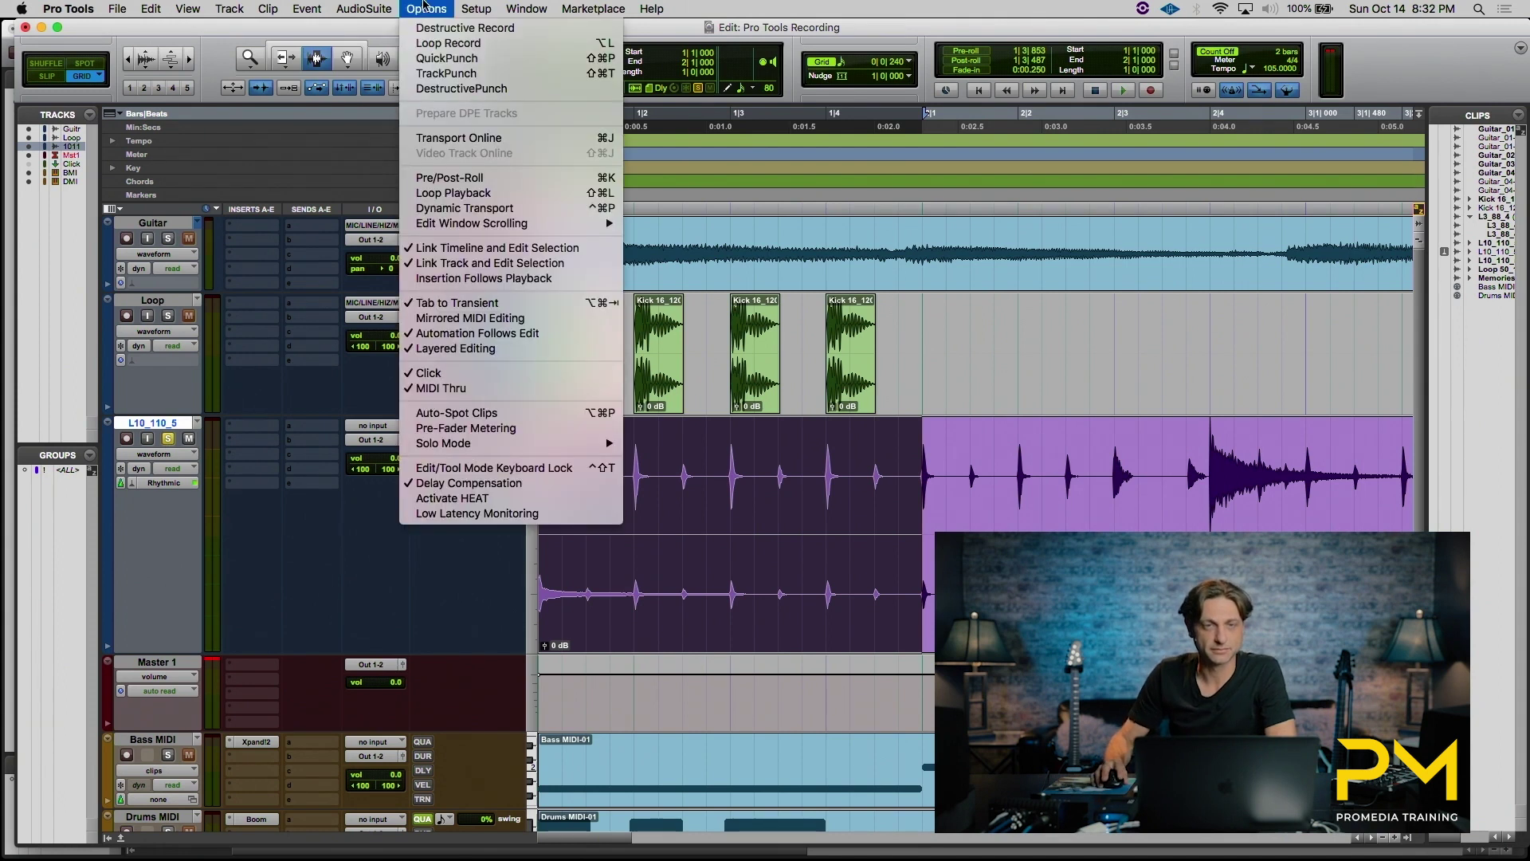
click(458, 195)
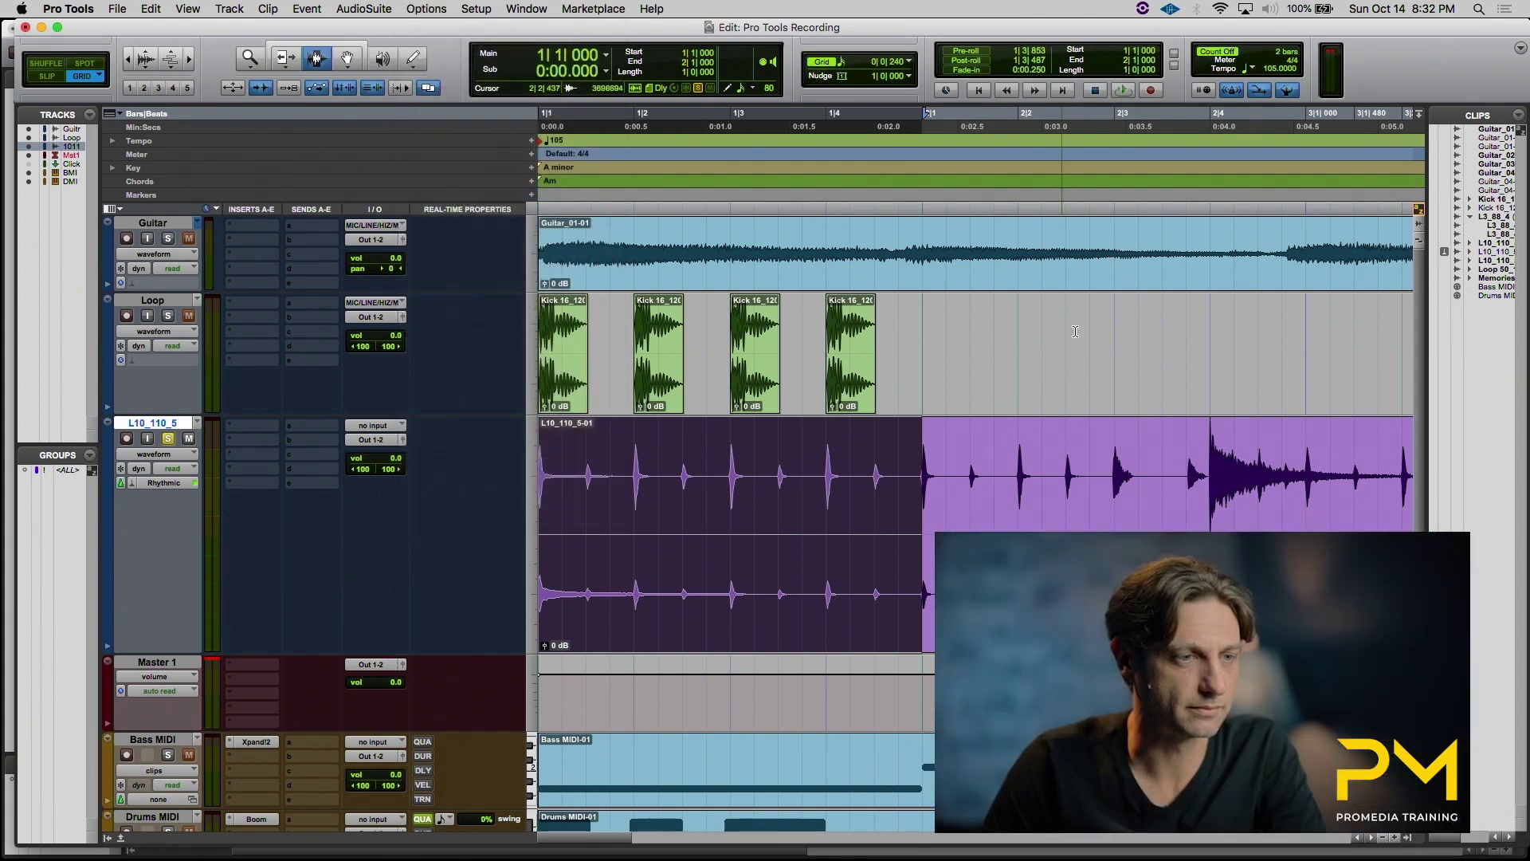
key(space)
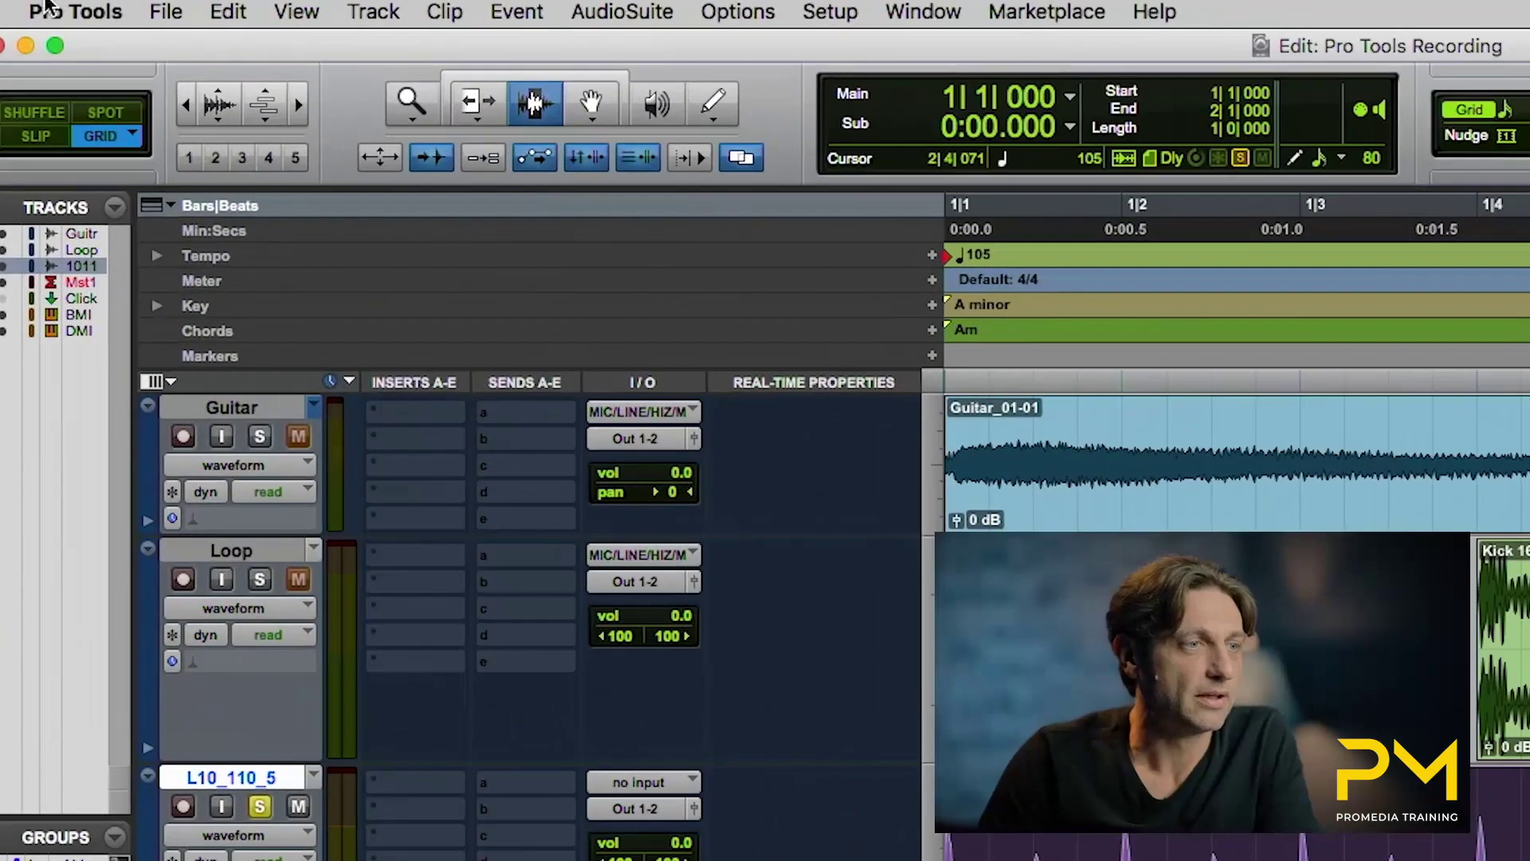
Trim the L10_110_5 drum clip to the selected 1|1|000–2|1|000 bar.
click(227, 9)
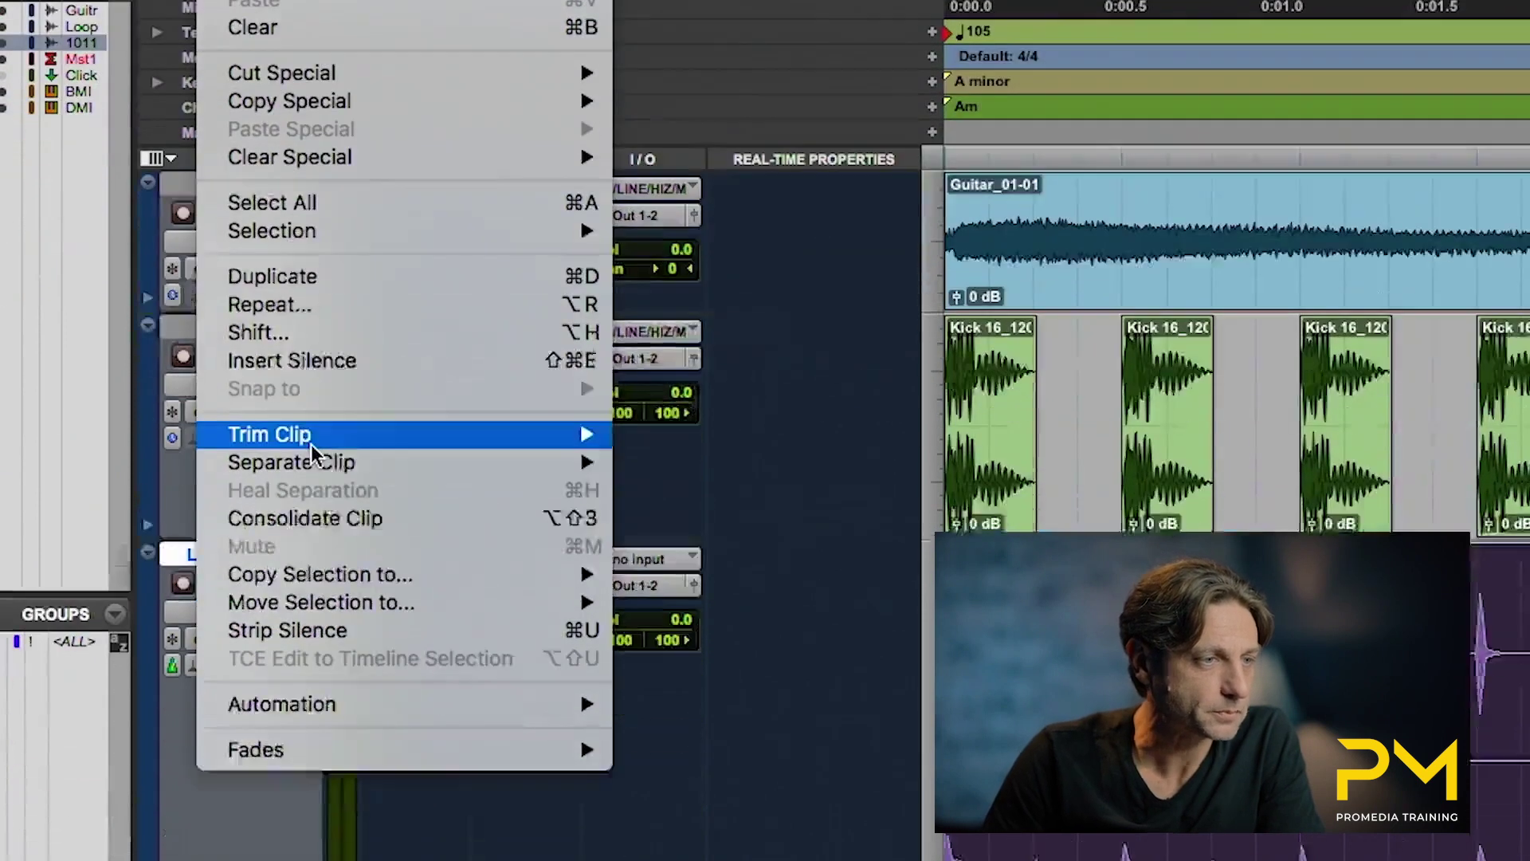
mouse_move(311, 664)
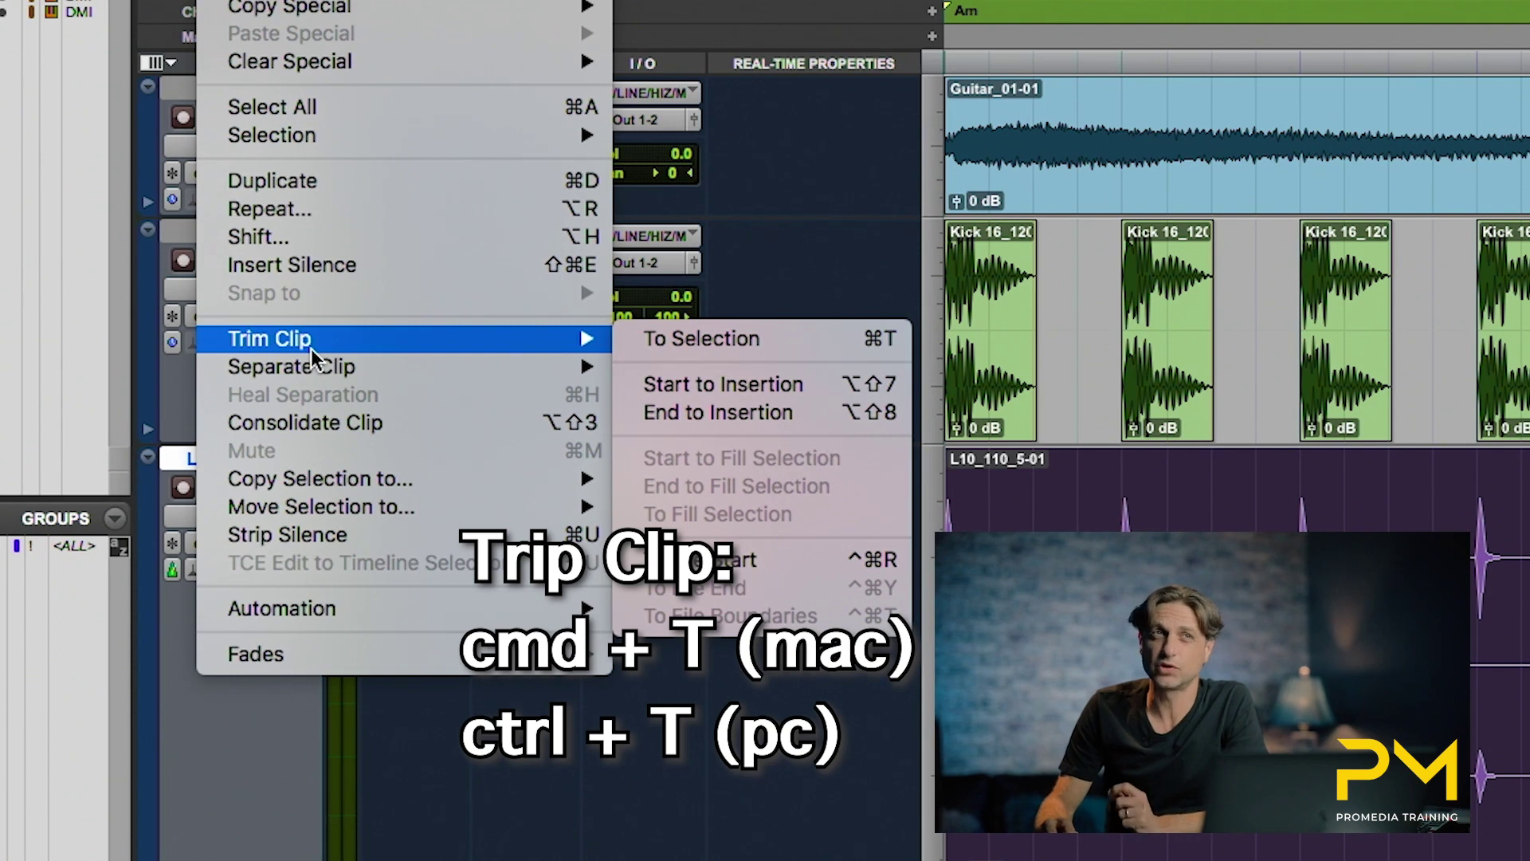
mouse_move(564, 361)
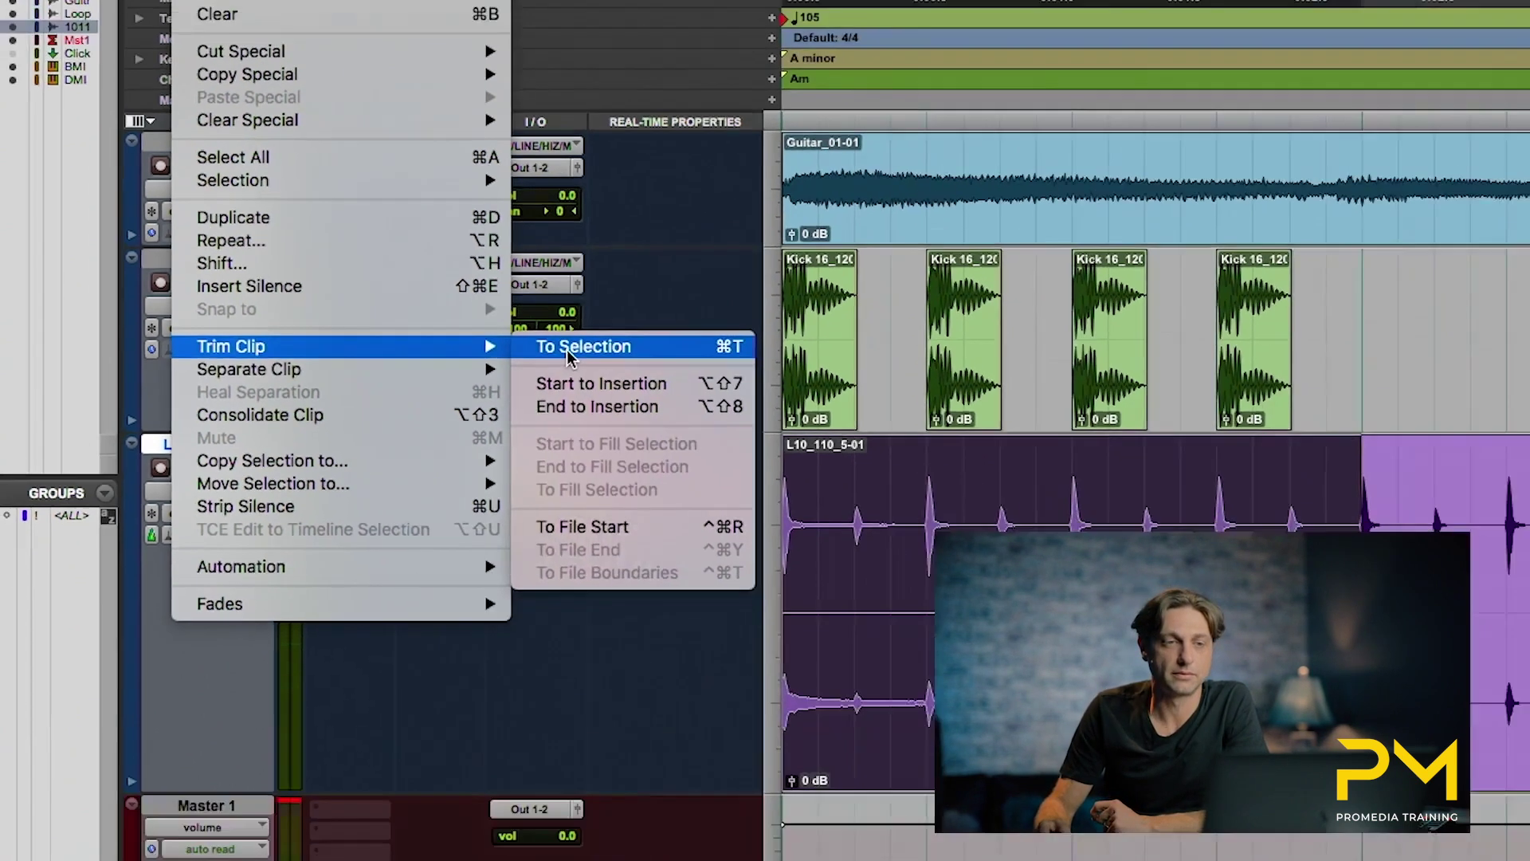
click(701, 338)
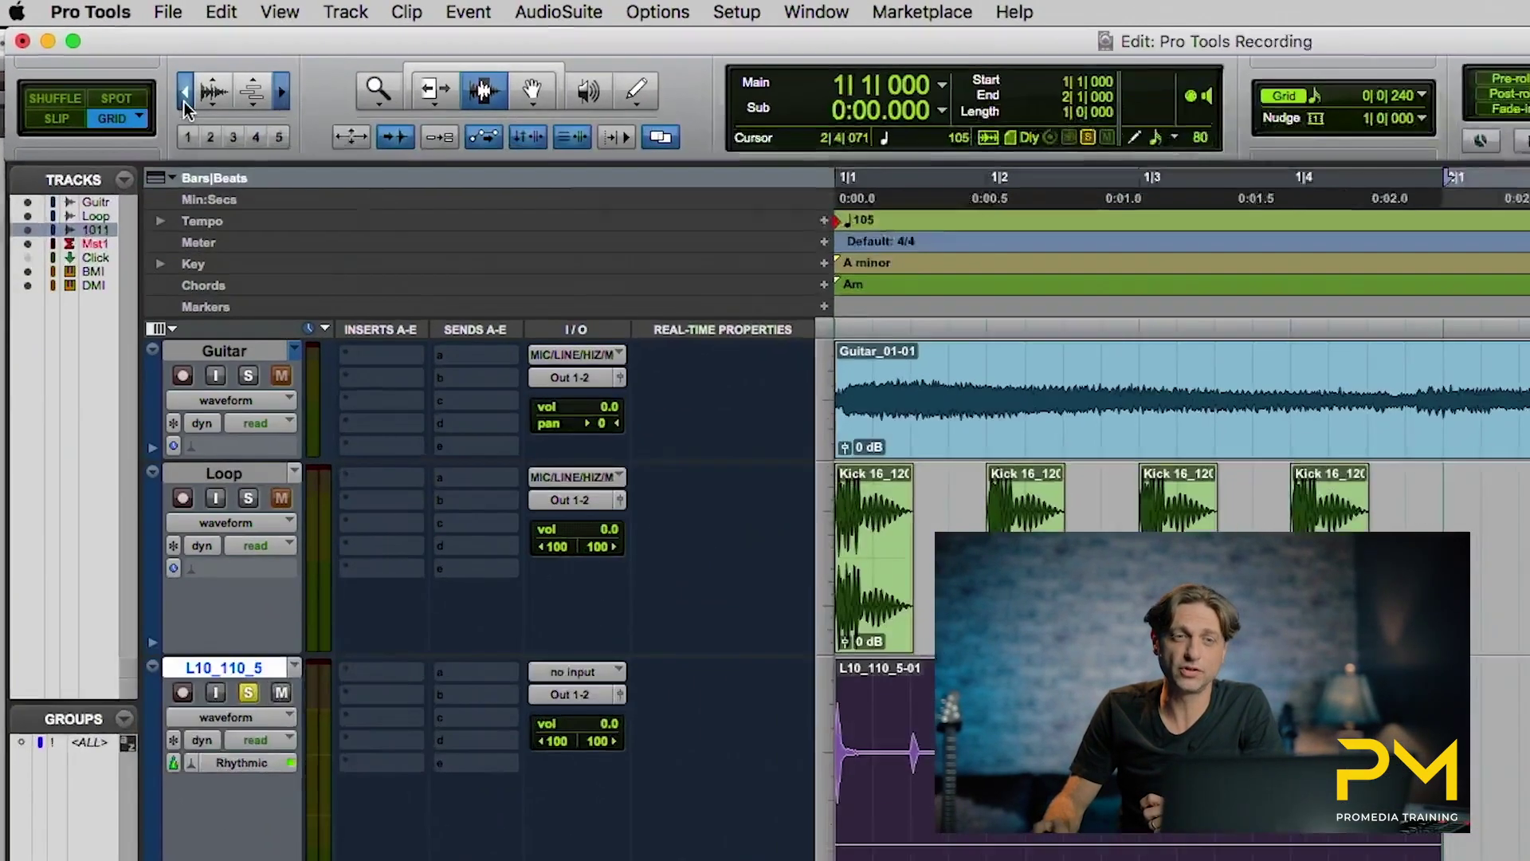
Zoom the timeline out two steps so bars 1–8 are visible.
click(127, 67)
click(127, 66)
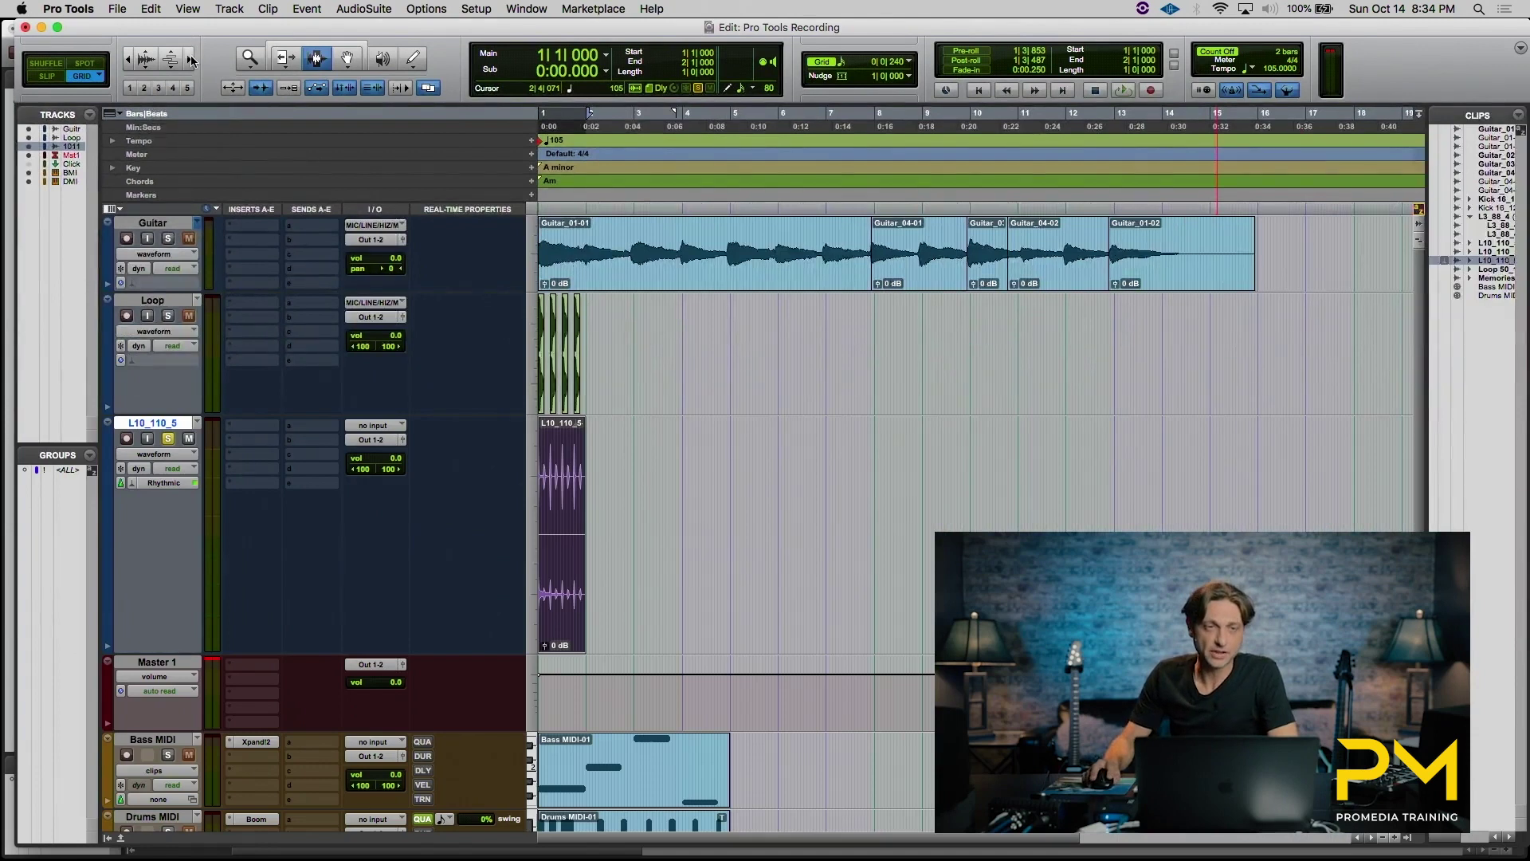
Zoom the timeline in four steps, then recall the full-session zoom preset.
click(193, 60)
click(192, 60)
click(192, 60)
click(193, 60)
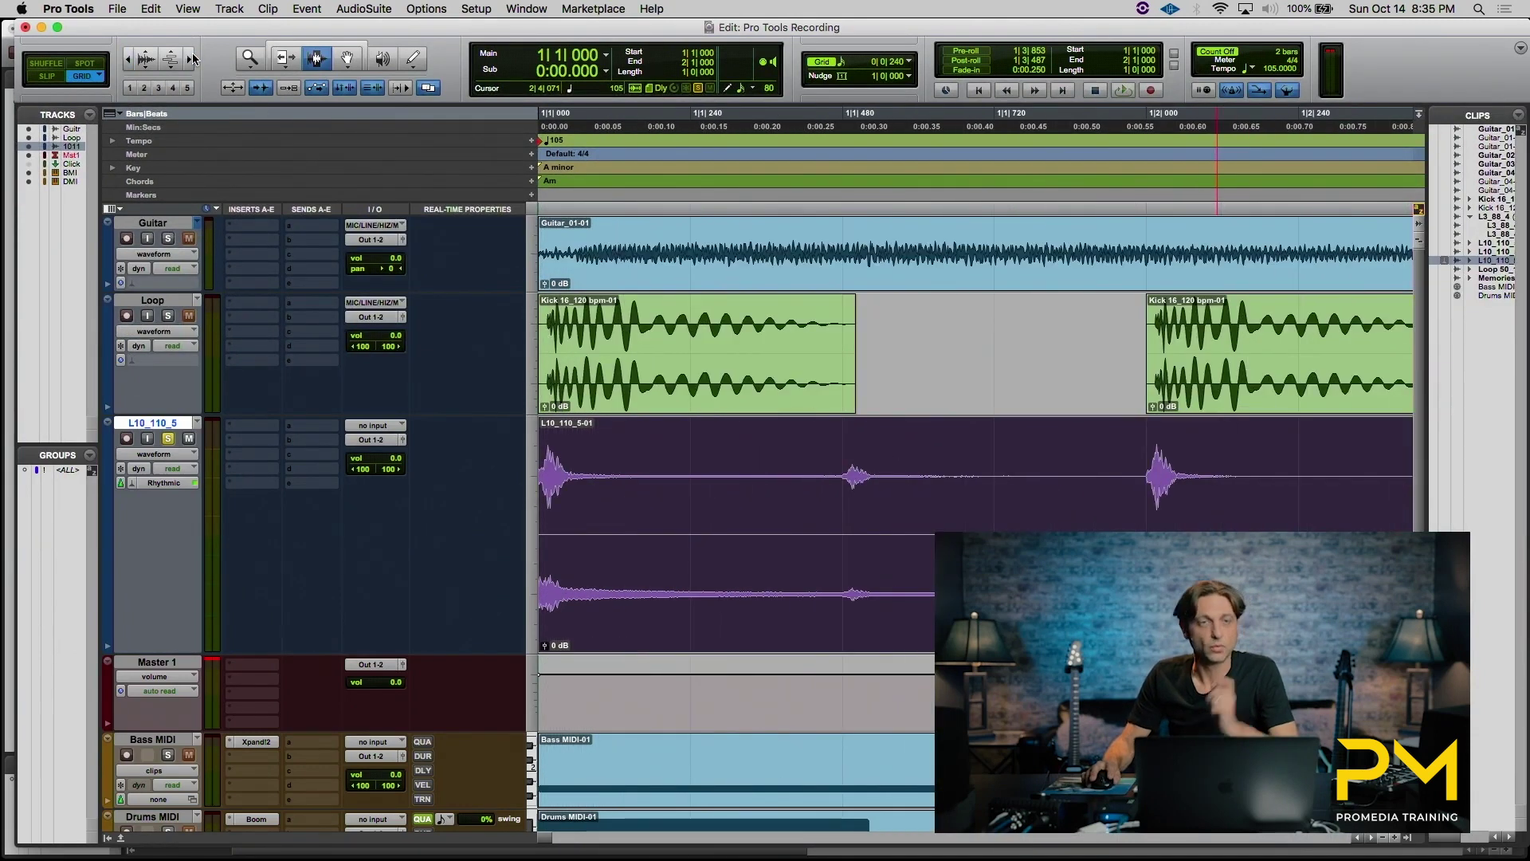
click(130, 88)
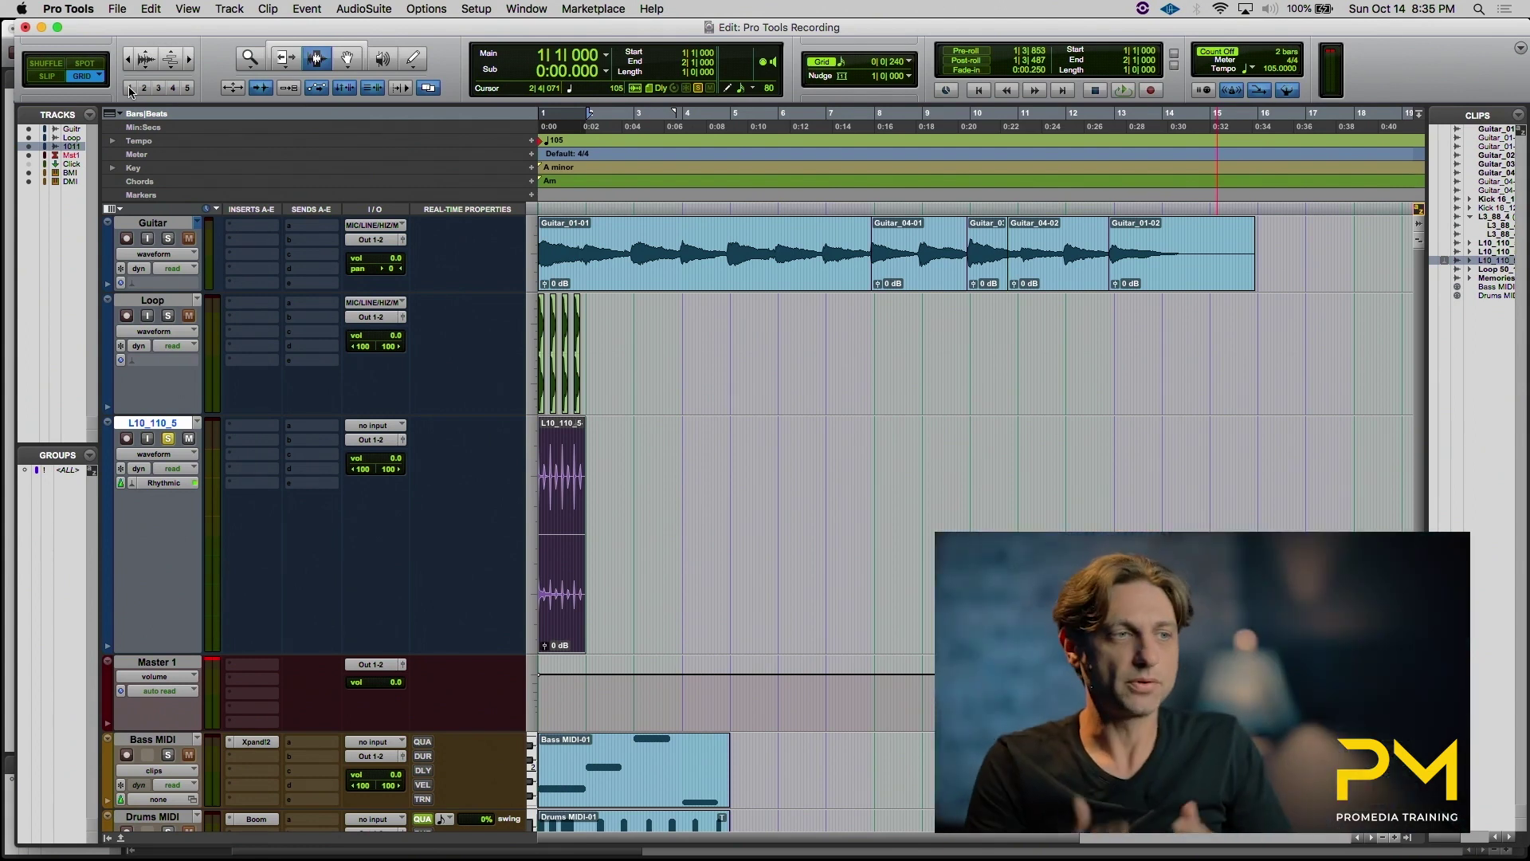
Zoom in to one bar, then switch between the one-bar and full-session presets, ending full.
click(192, 61)
click(191, 62)
click(191, 61)
click(191, 62)
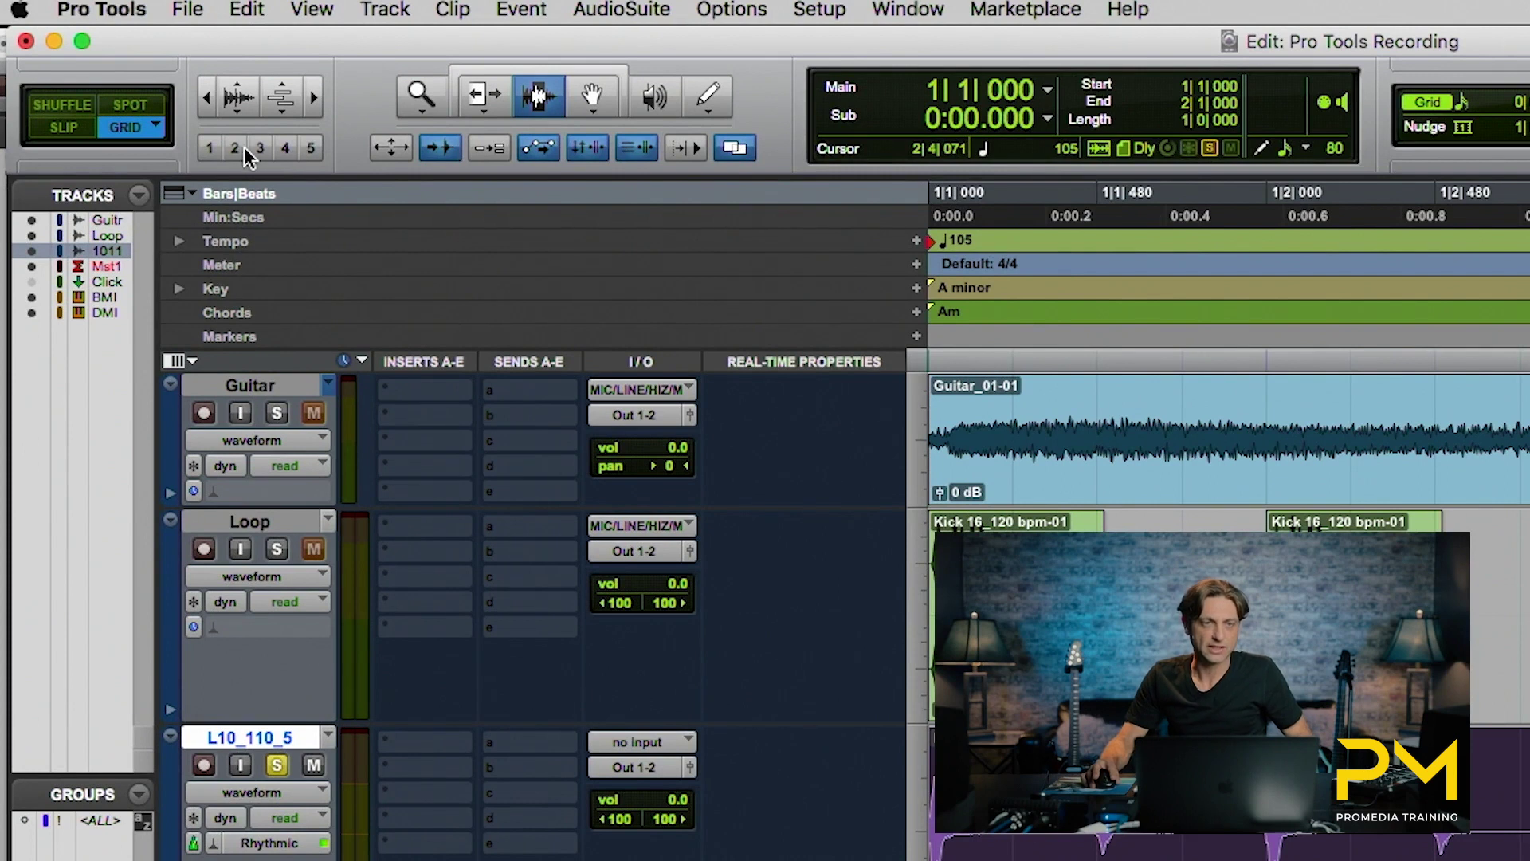
click(209, 148)
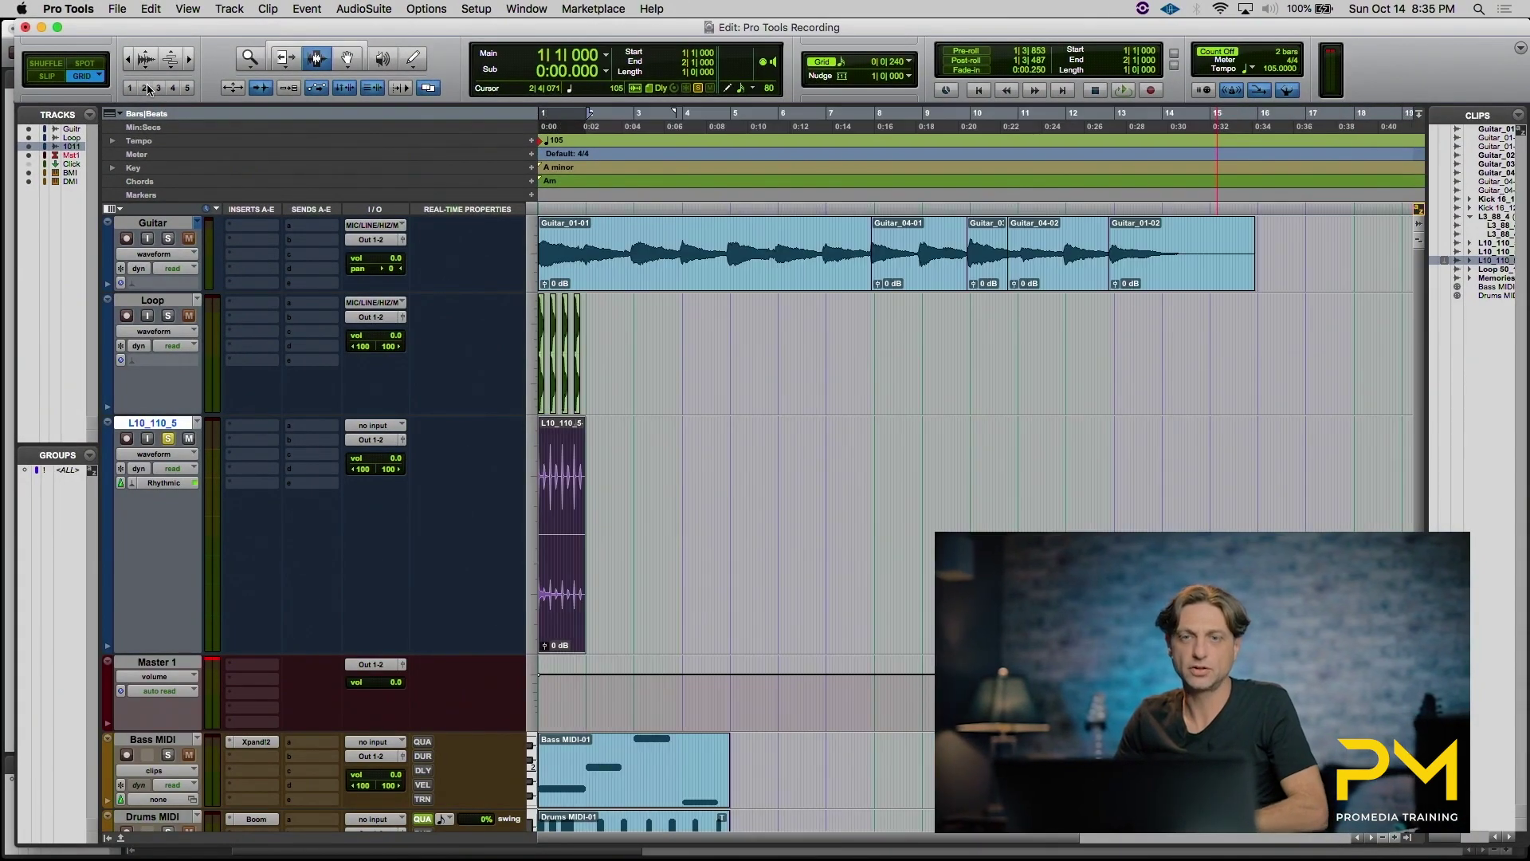
click(131, 89)
click(130, 88)
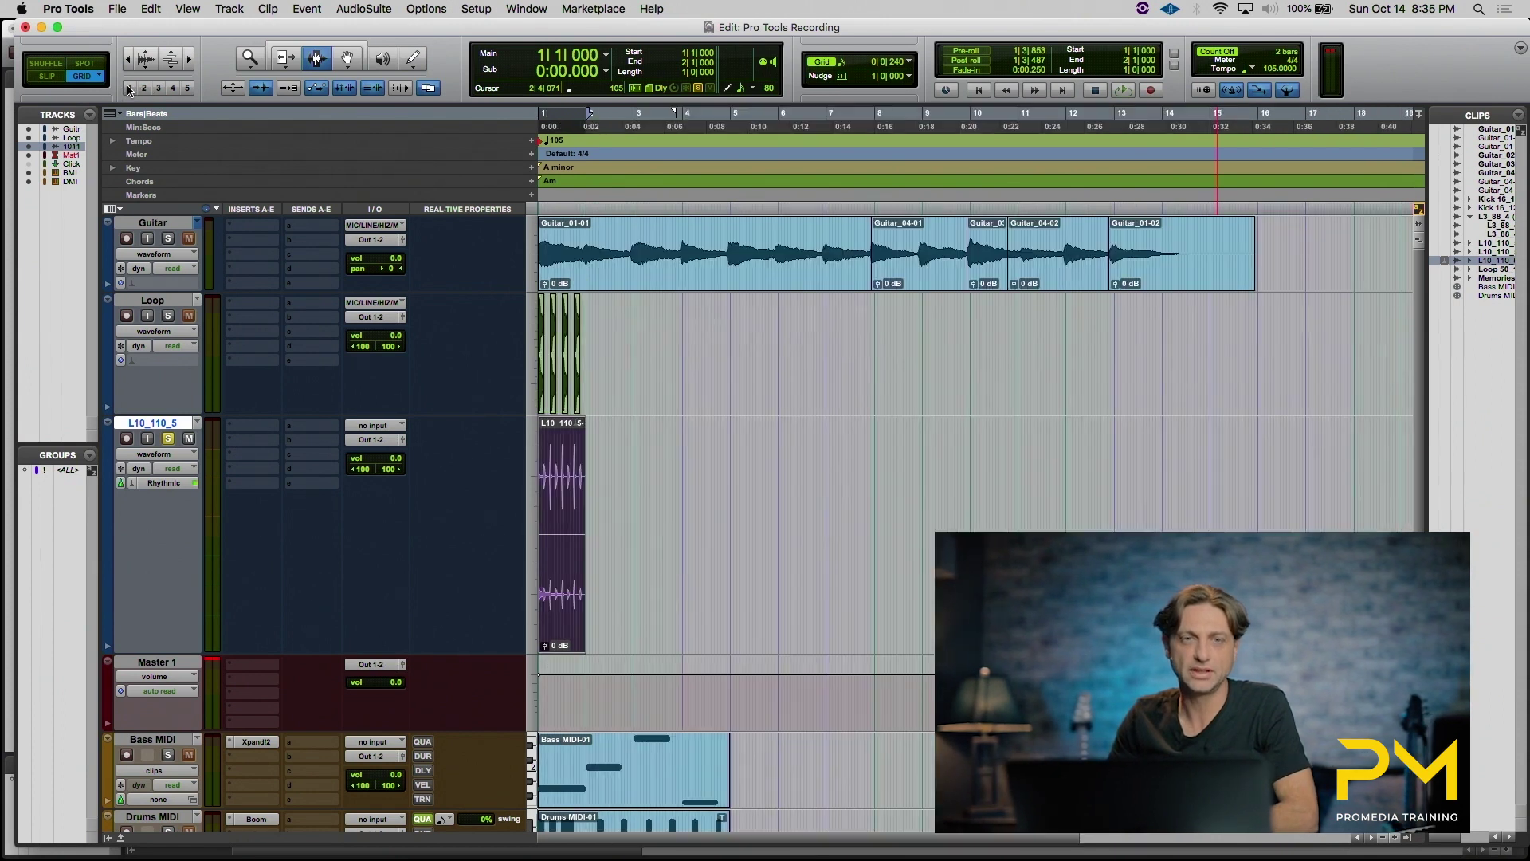